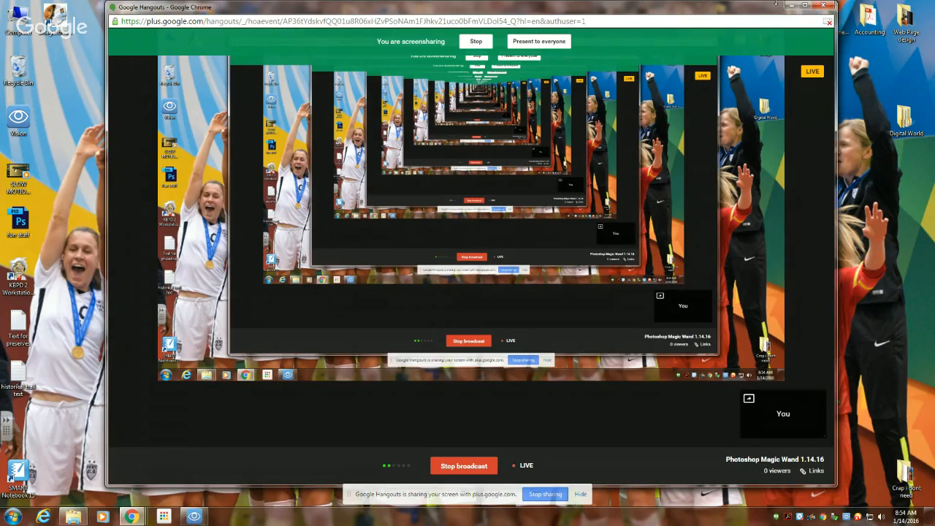
Minimize the browser, browse from Digital World to Photoshop's Images folder, and select the black soccer ball image
left_click(790, 5)
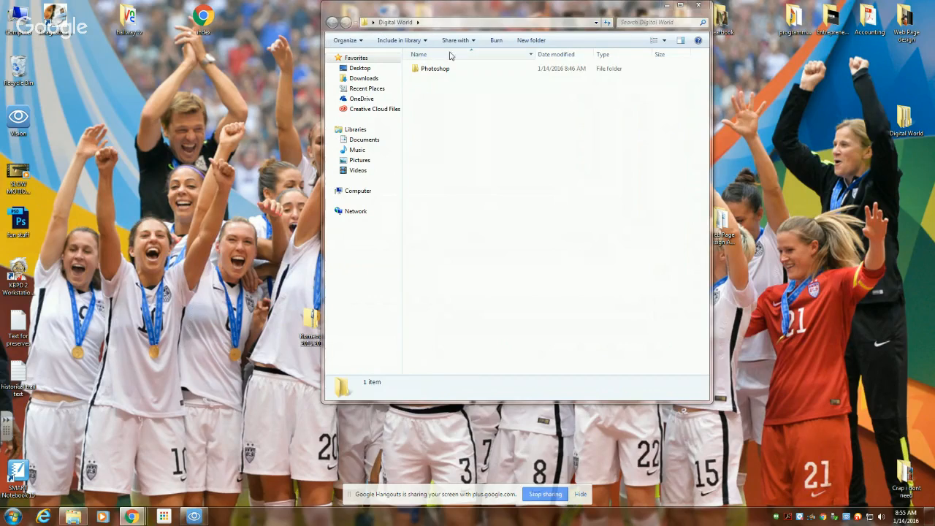
double_click(436, 70)
double_click(438, 73)
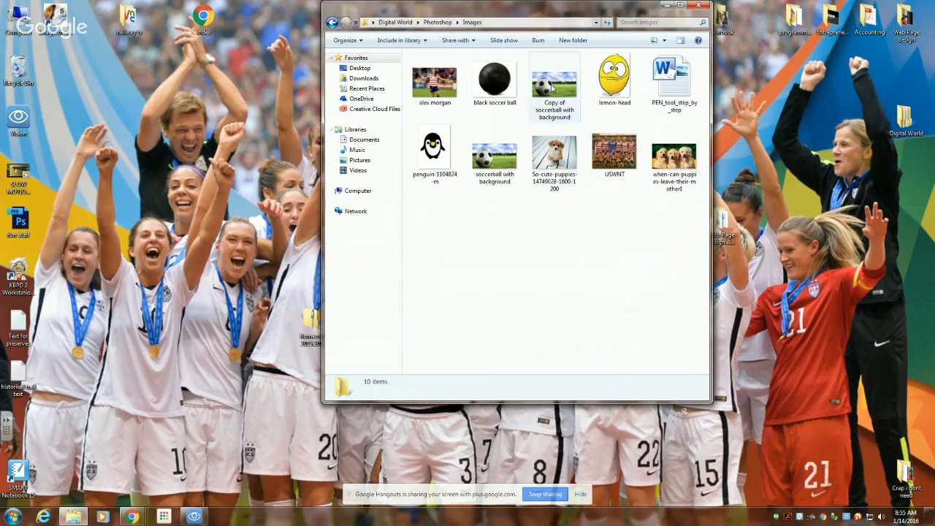
left_click(497, 87)
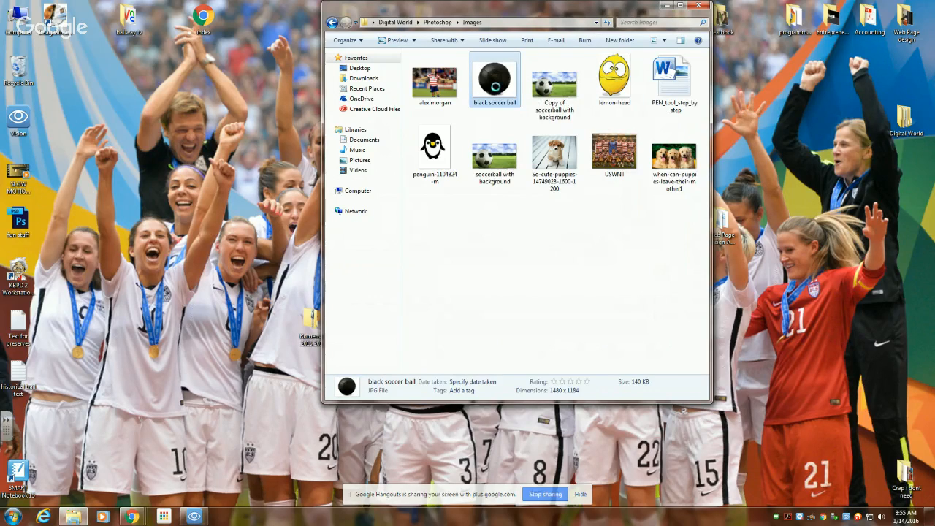
right_click(497, 88)
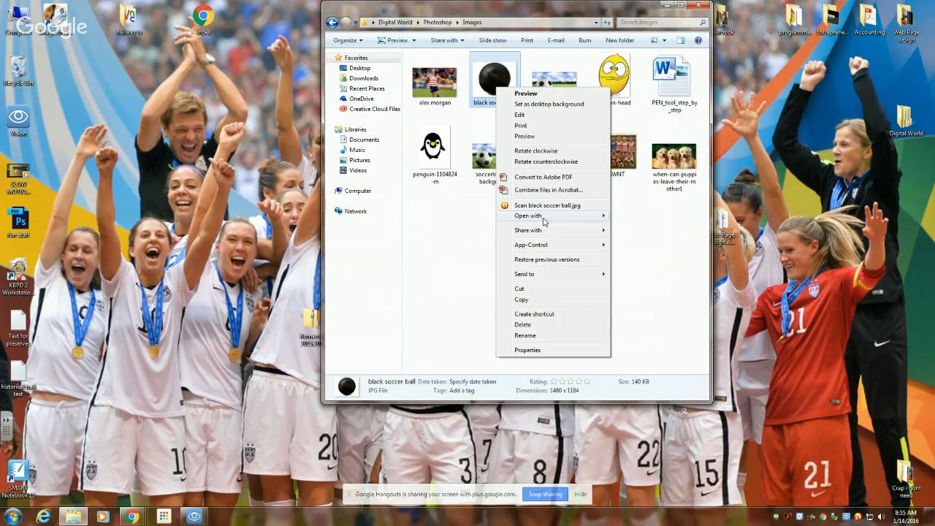
mouse_move(529, 213)
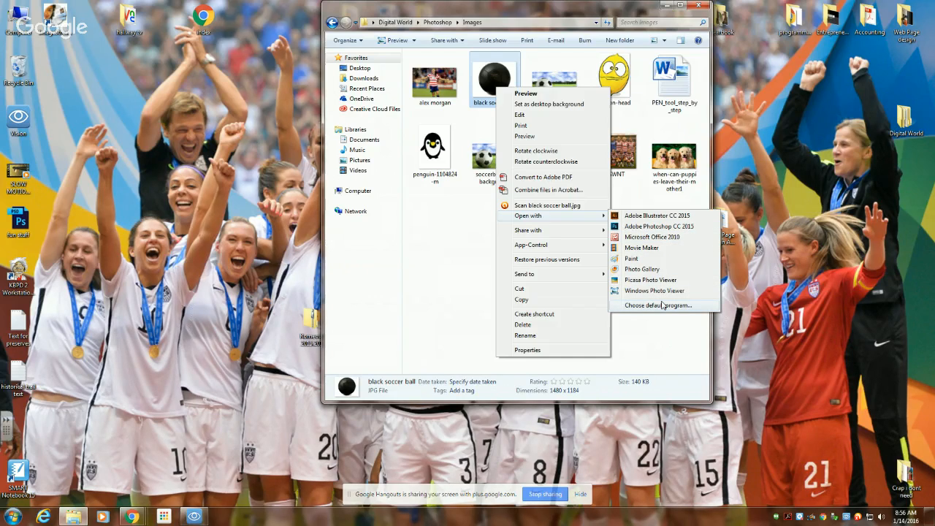
Switch to the remote computer's live view, highlight Adobe Photoshop CC 2015 as the default program for black soccer ball.jpg, and close the view
left_click(193, 516)
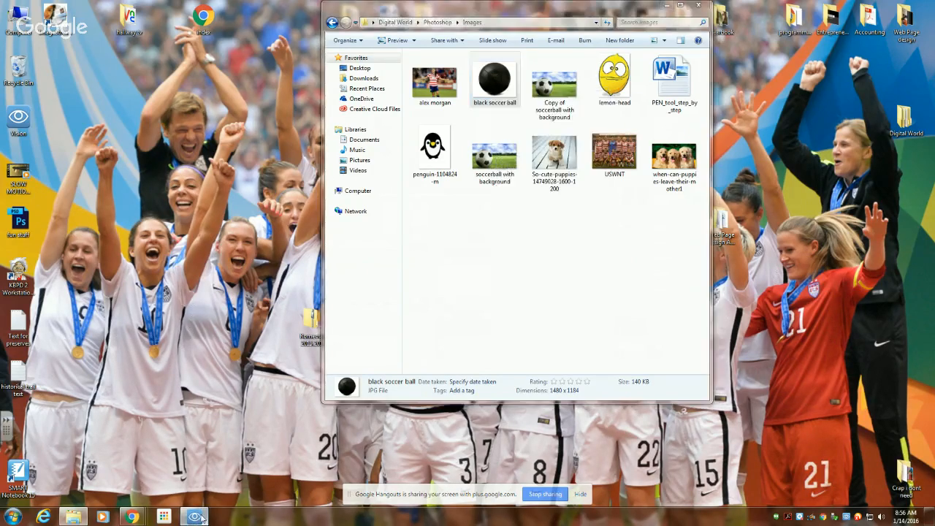
double_click(267, 446)
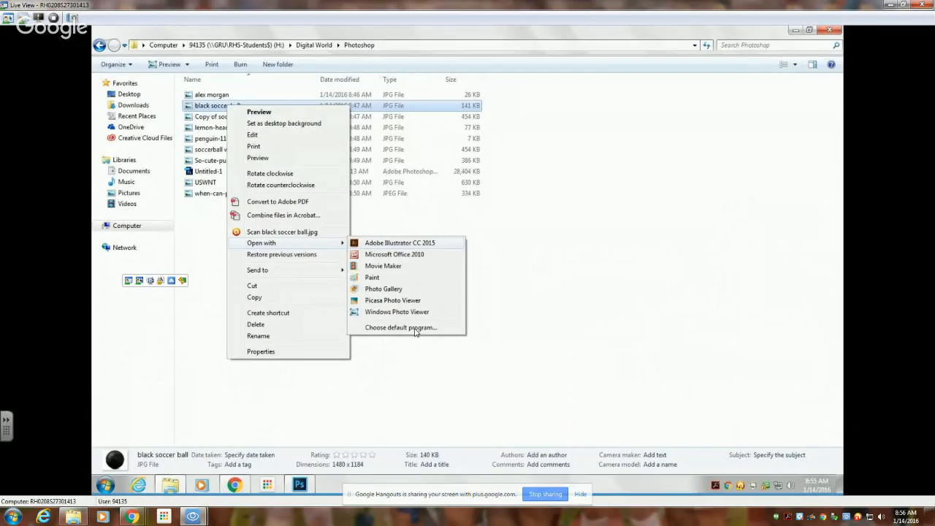
left_click(415, 327)
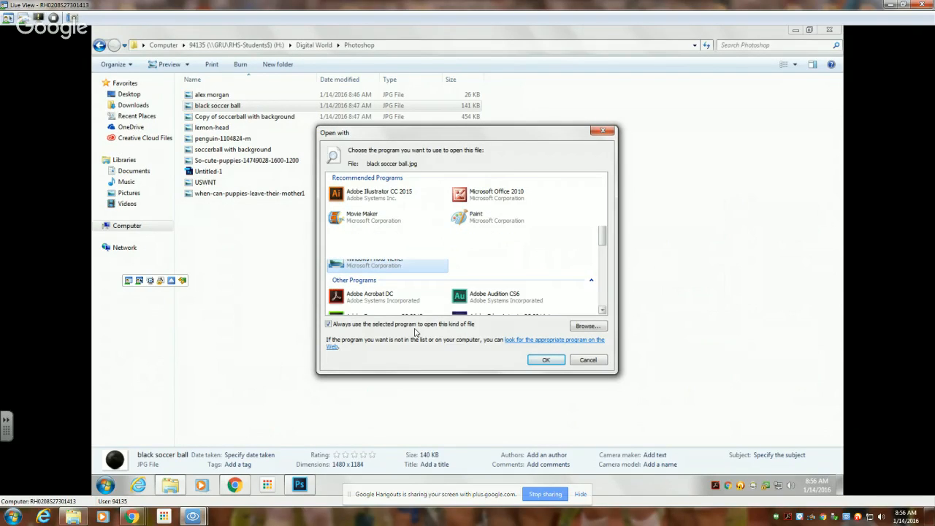
left_click_drag(603, 213, 602, 251)
left_click(387, 261)
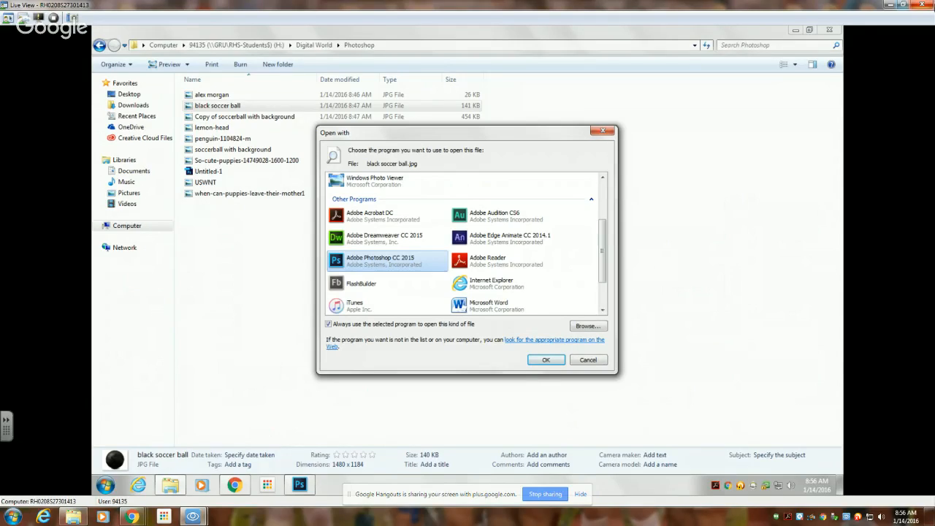
left_click(921, 4)
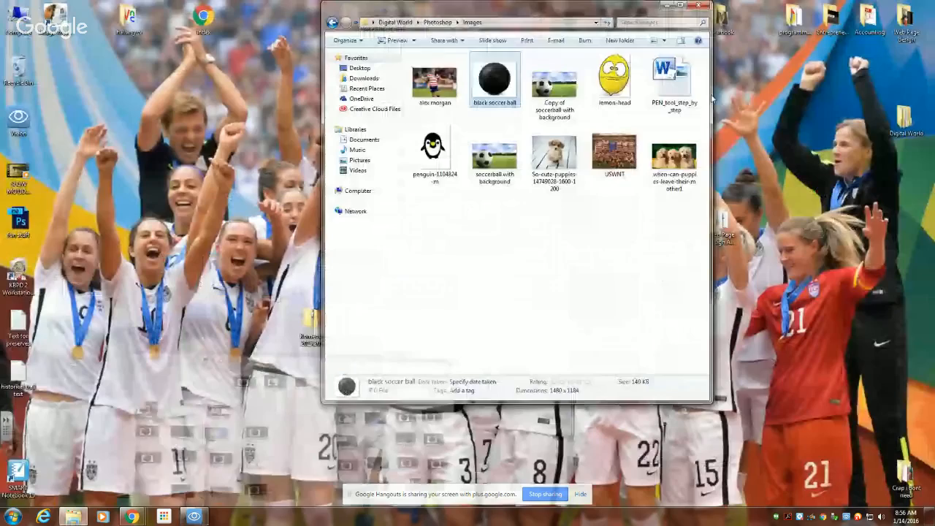
left_click(889, 4)
Open the black soccer ball image with Adobe Photoshop CC 2015 and hide the screen-sharing notice
right_click(509, 82)
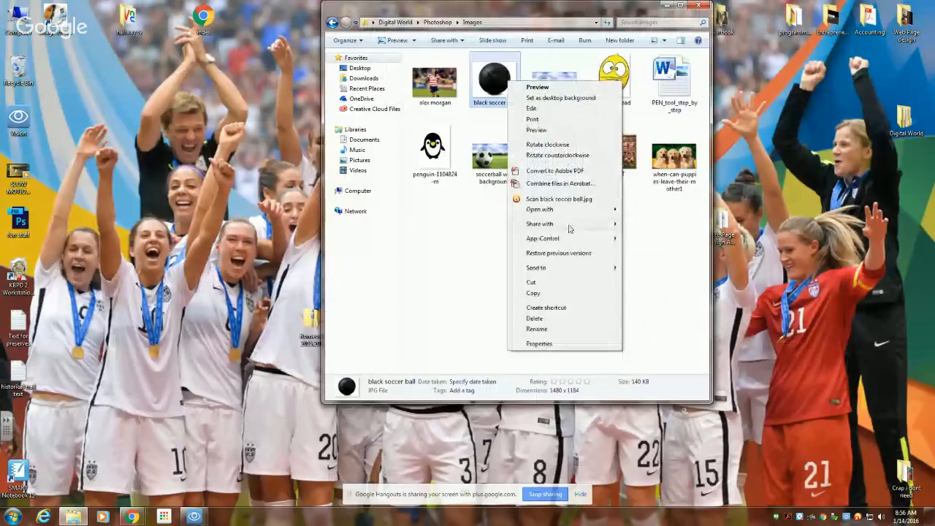
mouse_move(569, 208)
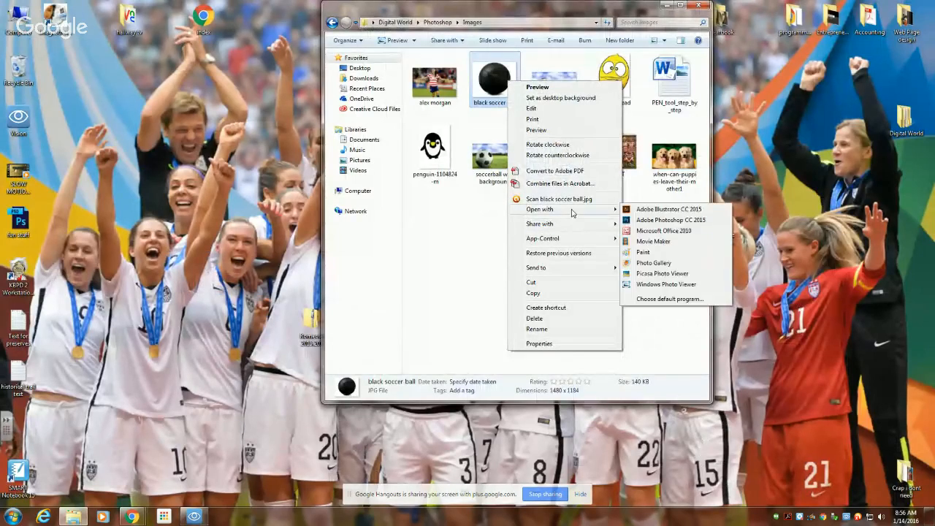
left_click(660, 220)
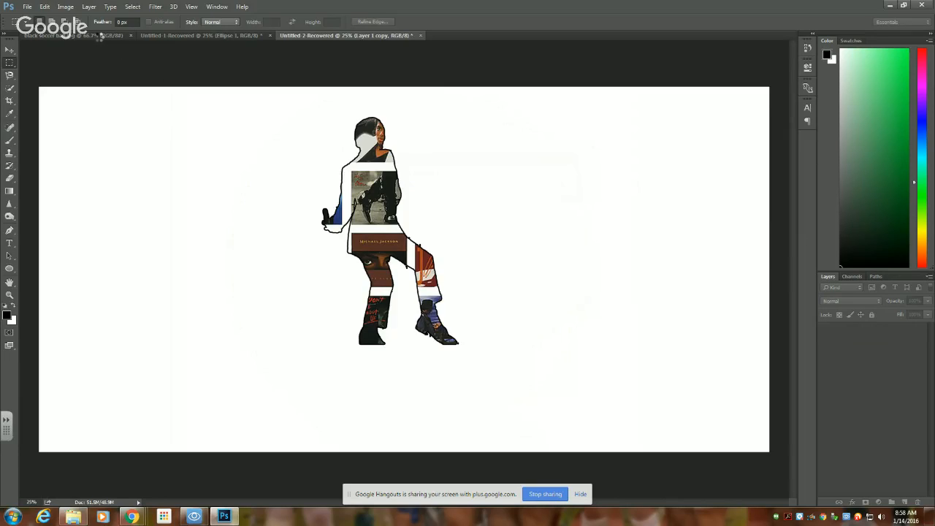
left_click(580, 496)
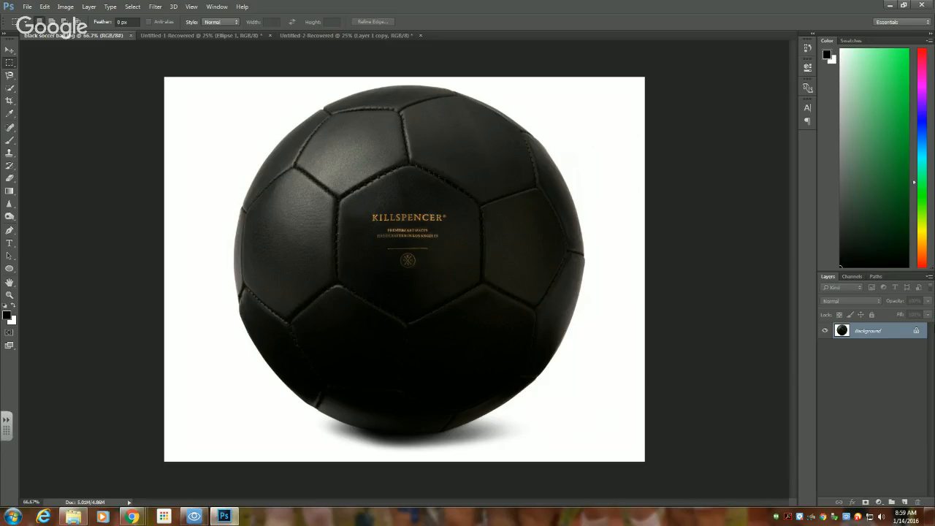
Unlock the soccer ball image's Background layer so it becomes a regular layer
left_click(916, 331)
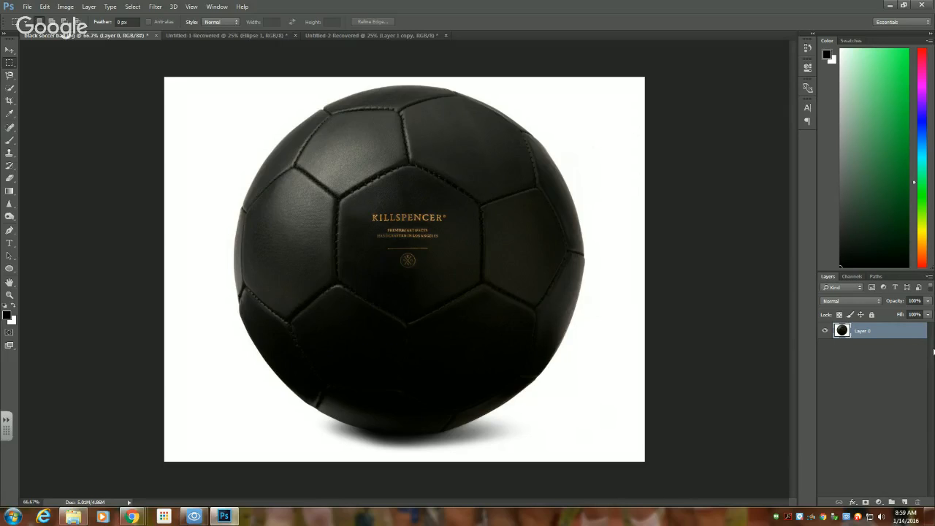
key("ctrl+z")
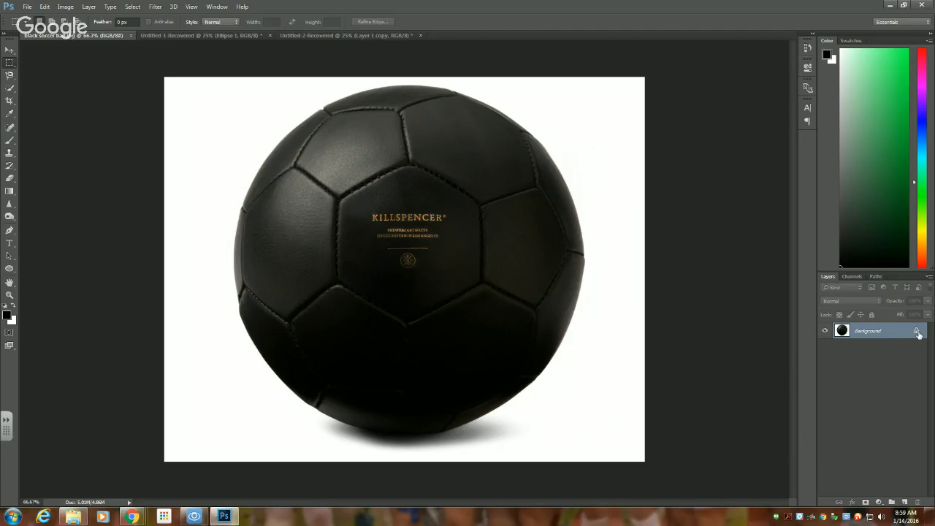
left_click(917, 333)
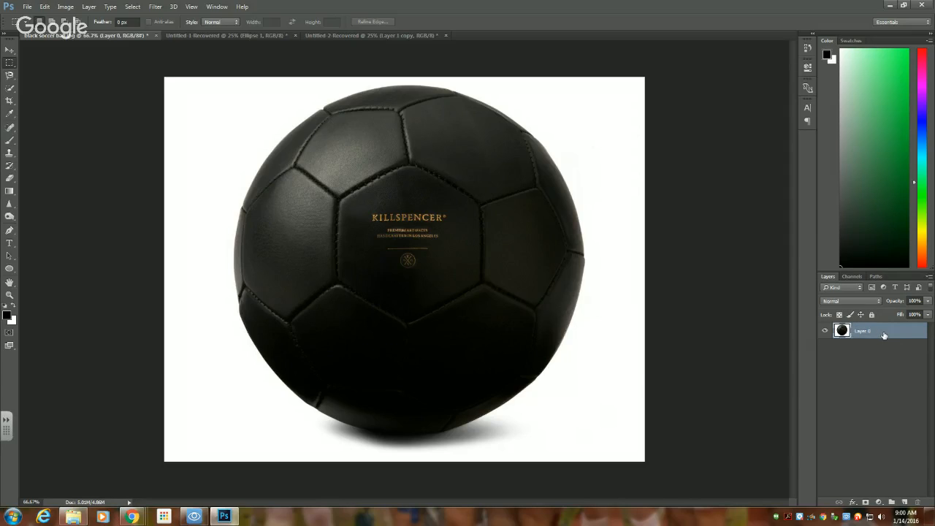
Duplicate Layer 0 as Layer 0 copy and move the copy beneath the original
right_click(884, 334)
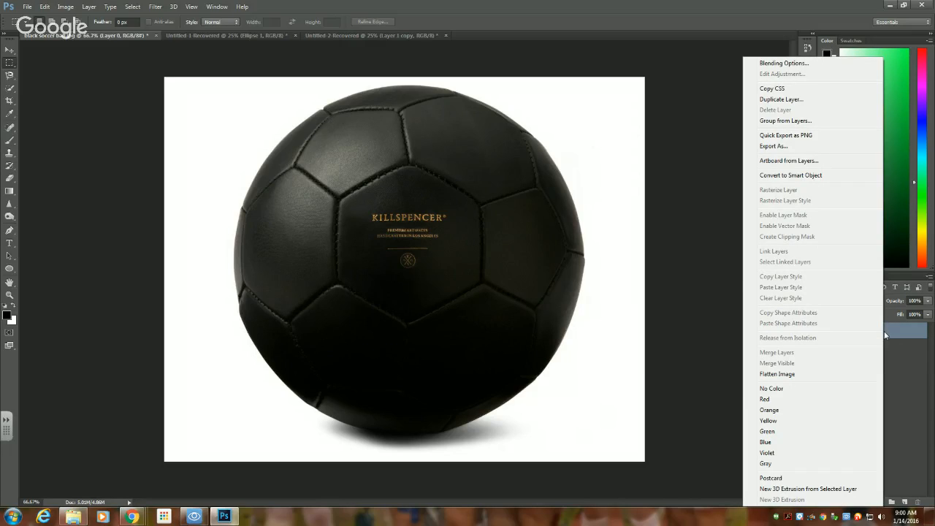
left_click(803, 105)
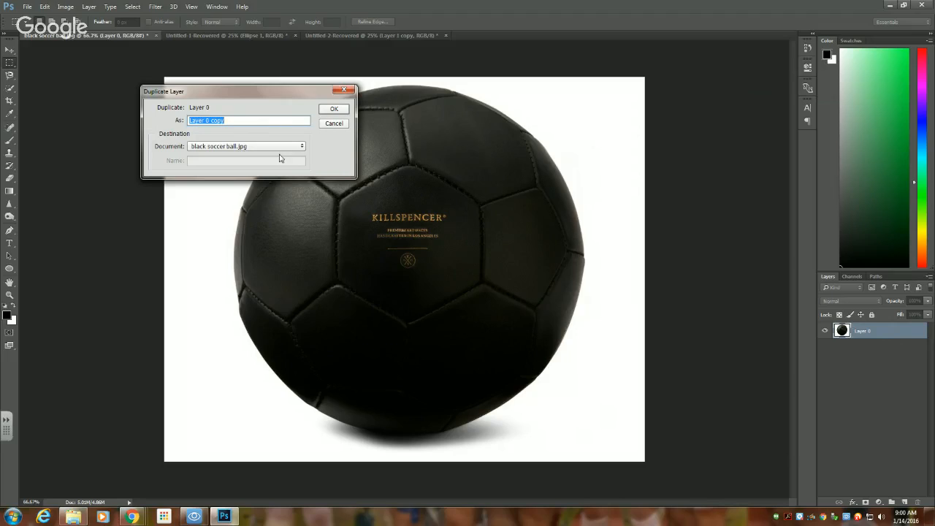
left_click(333, 110)
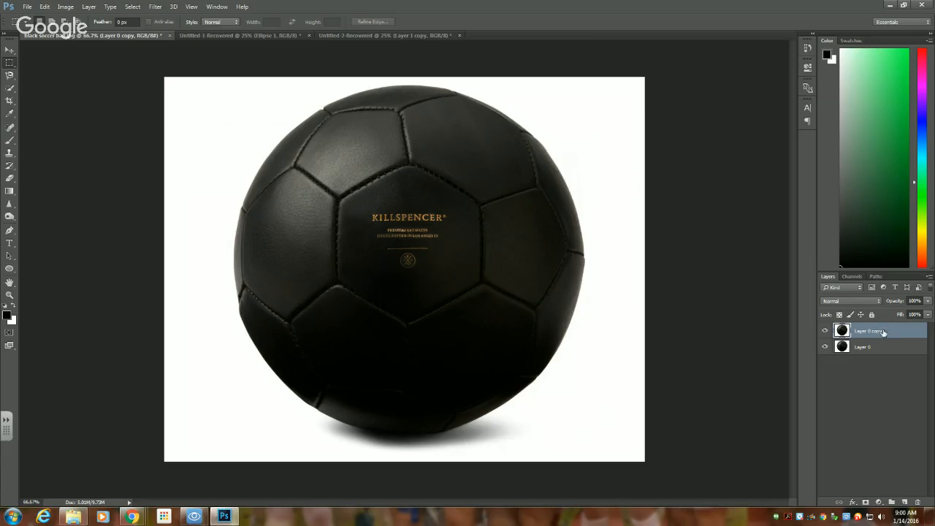
left_click_drag(884, 332, 901, 367)
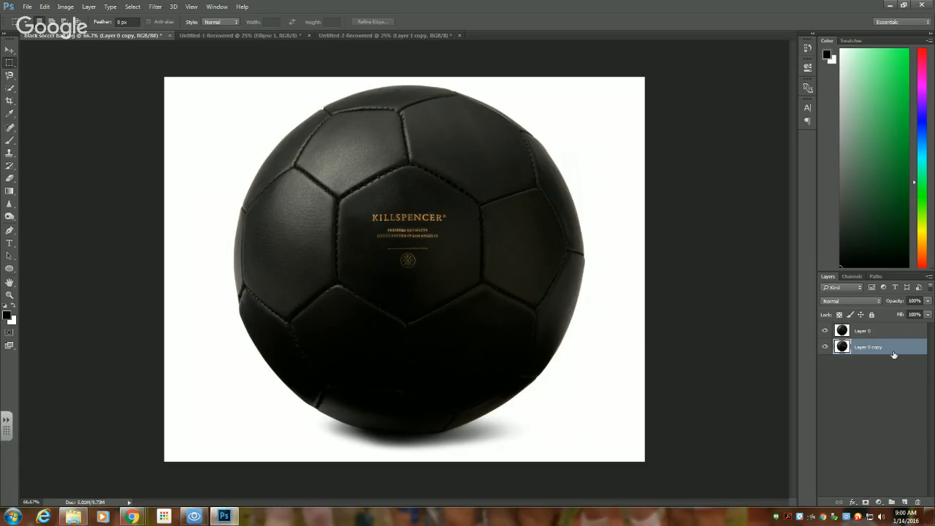
Hide Layer 0 copy and toggle Layer 0's visibility off and on, leaving Layer 0 shown
left_click(825, 348)
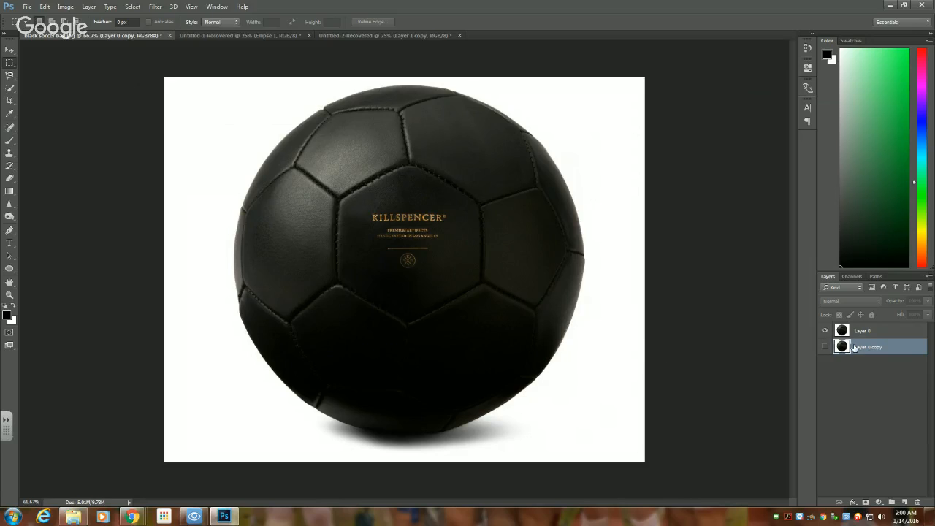
left_click(826, 332)
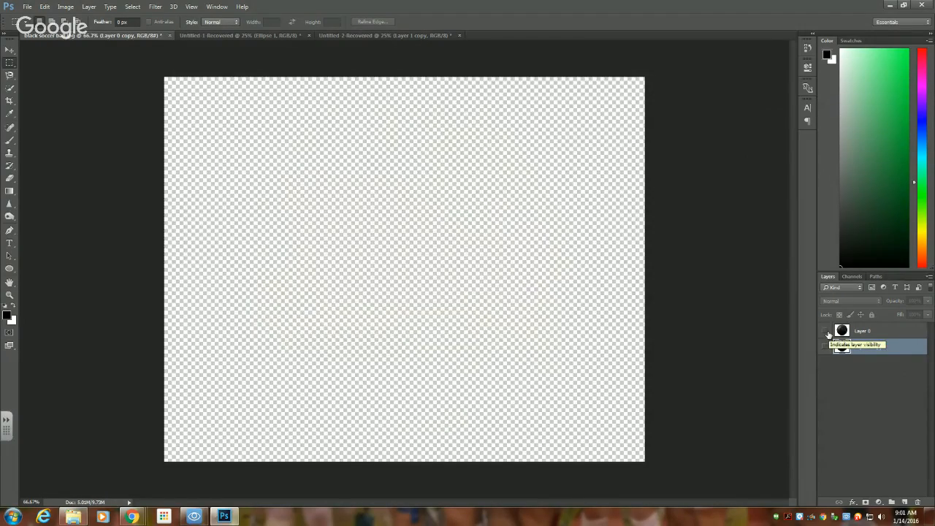
left_click(827, 333)
left_click(828, 333)
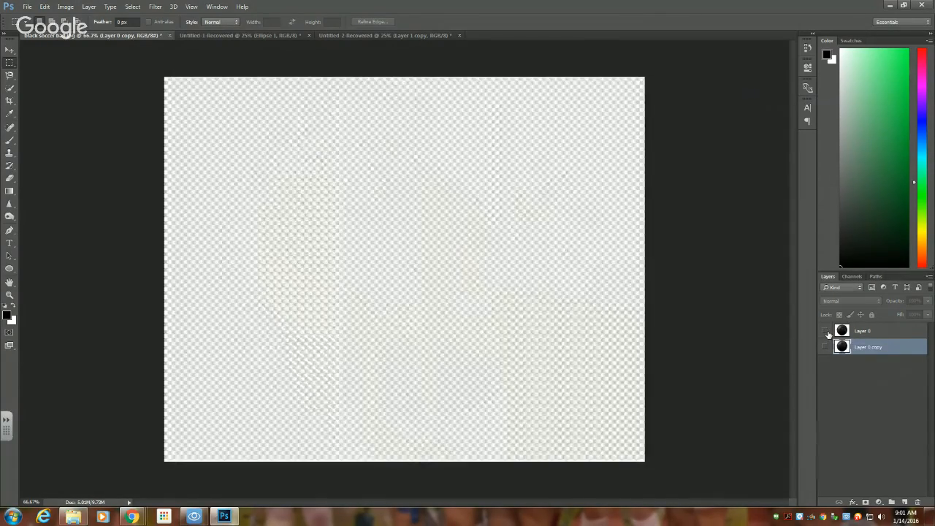
left_click(827, 333)
left_click(827, 333)
left_click(827, 333)
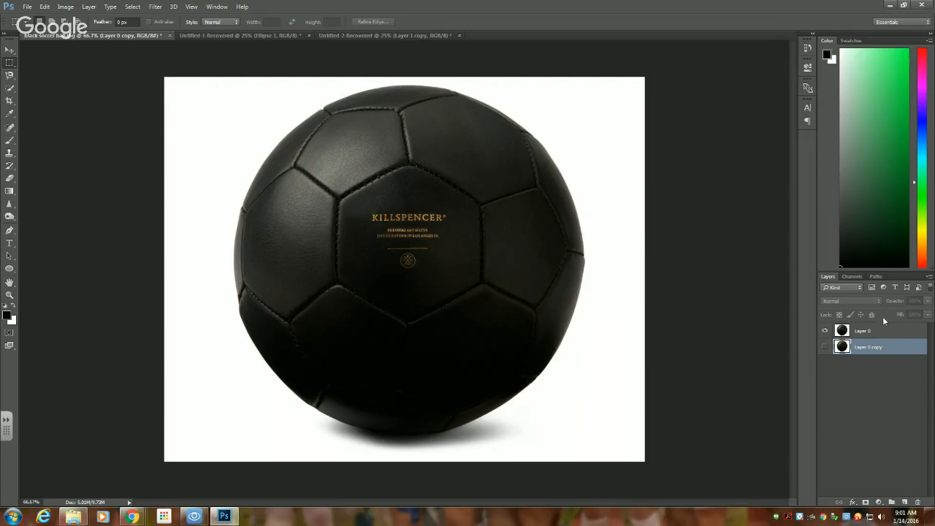
Make Layer 0 the active layer, restore the maximized window to a smaller size, and switch to the Magic Wand tool
left_click(885, 333)
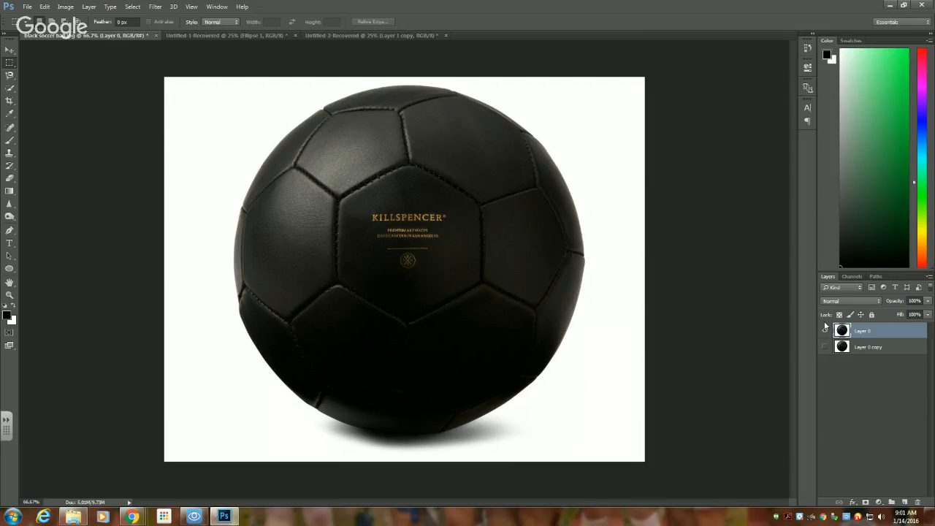
double_click(618, 7)
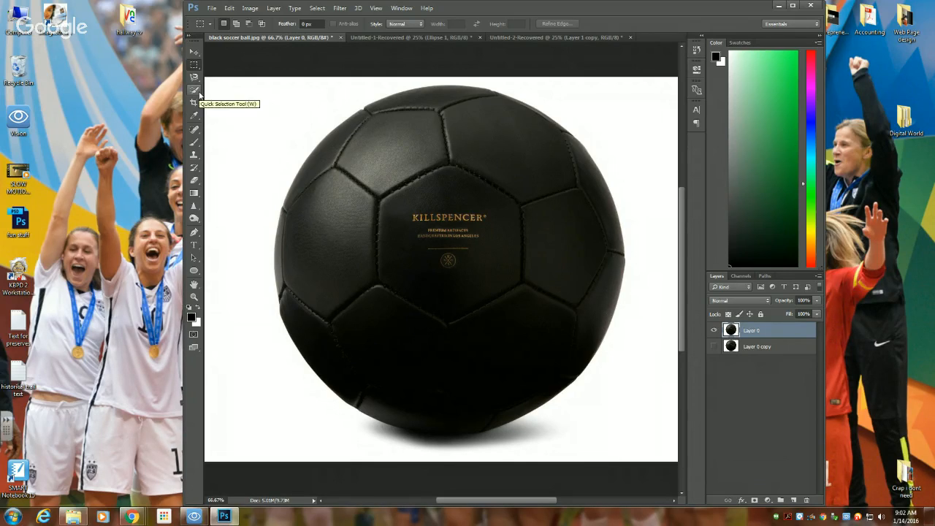
left_click(197, 90)
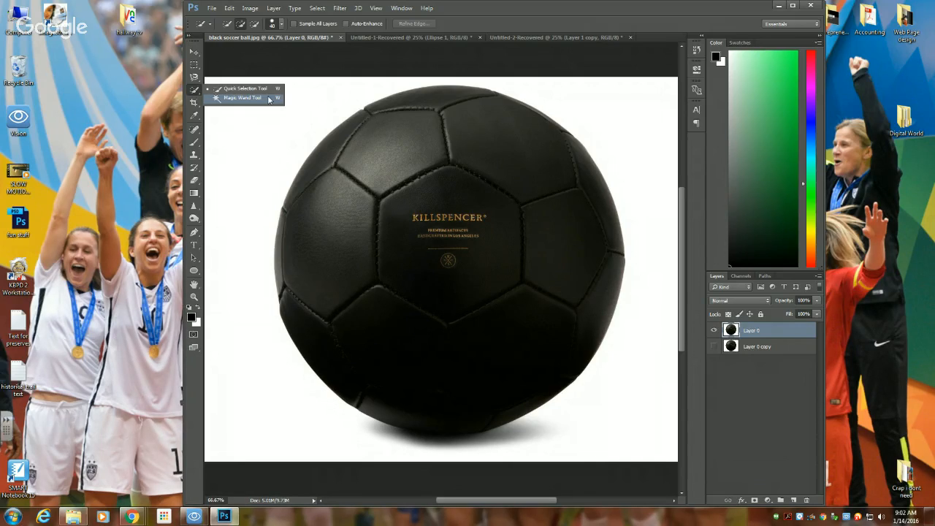
left_click(243, 97)
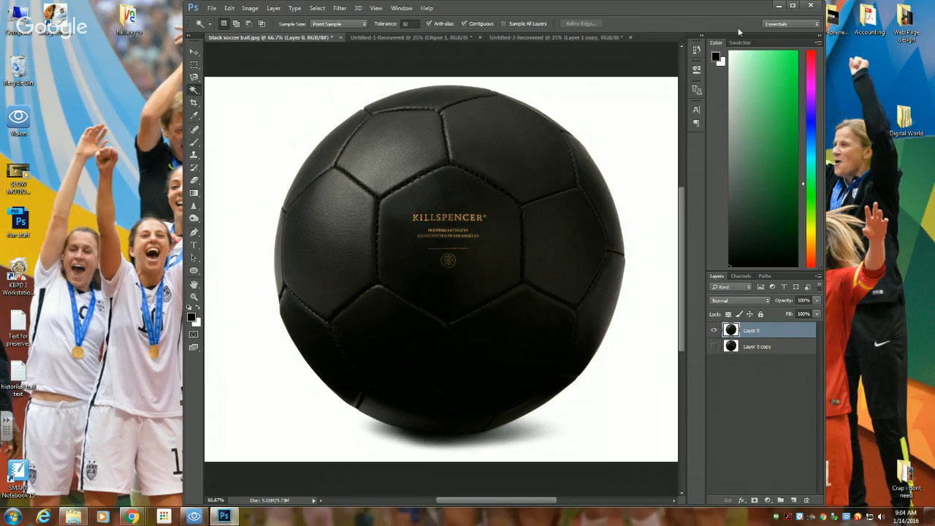
Open the USWNT image from Digital World's Photoshop > Images folder with Adobe Photoshop CC 2015
left_click(915, 128)
double_click(917, 129)
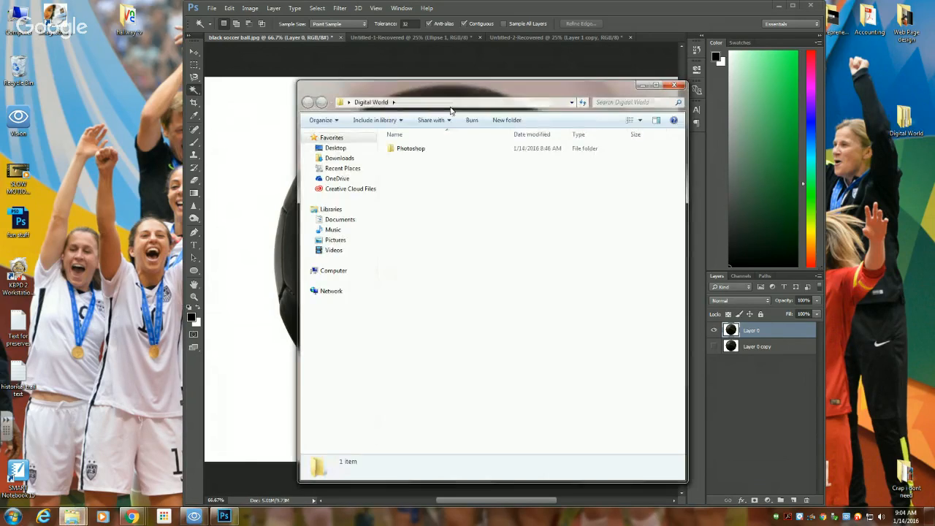
double_click(442, 149)
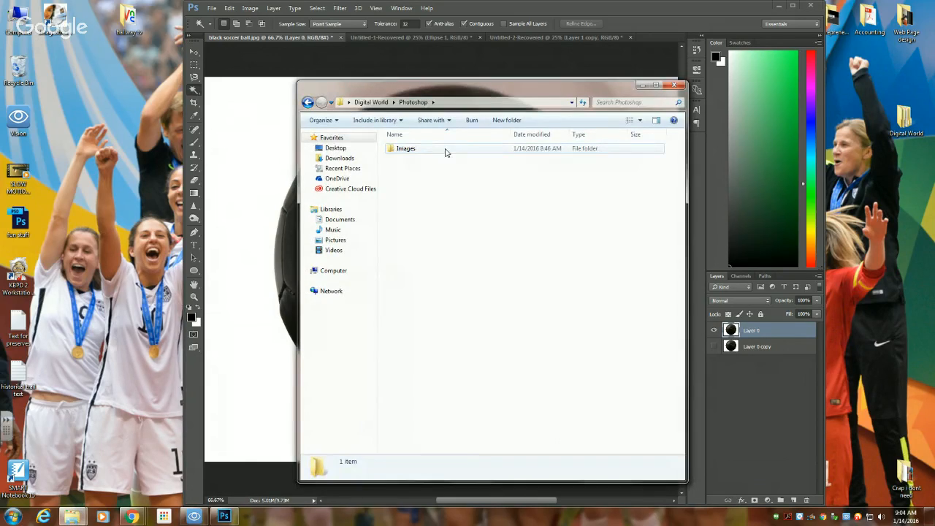
double_click(411, 153)
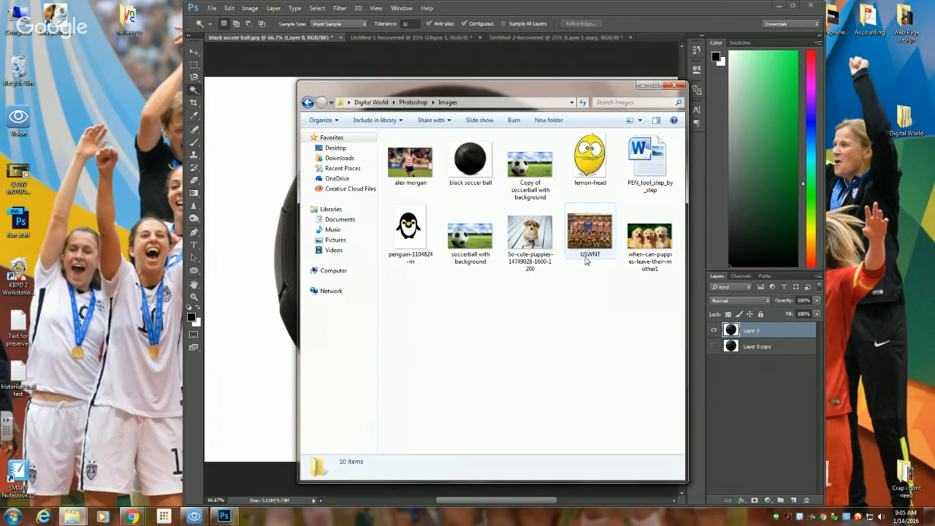
right_click(589, 235)
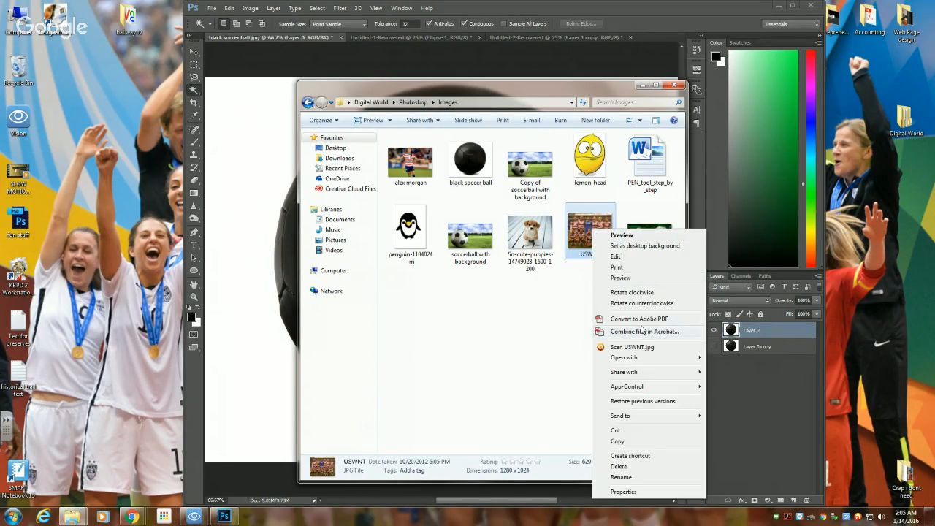
mouse_move(664, 358)
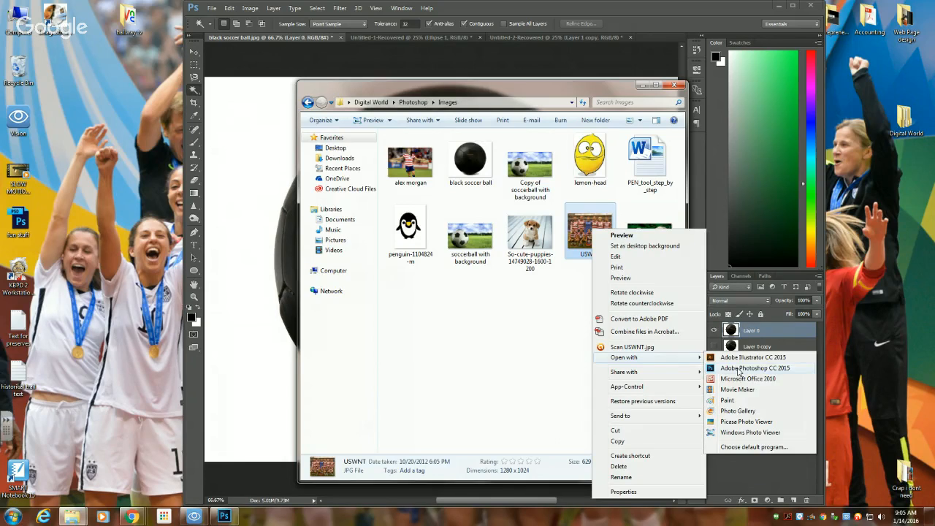
left_click(739, 369)
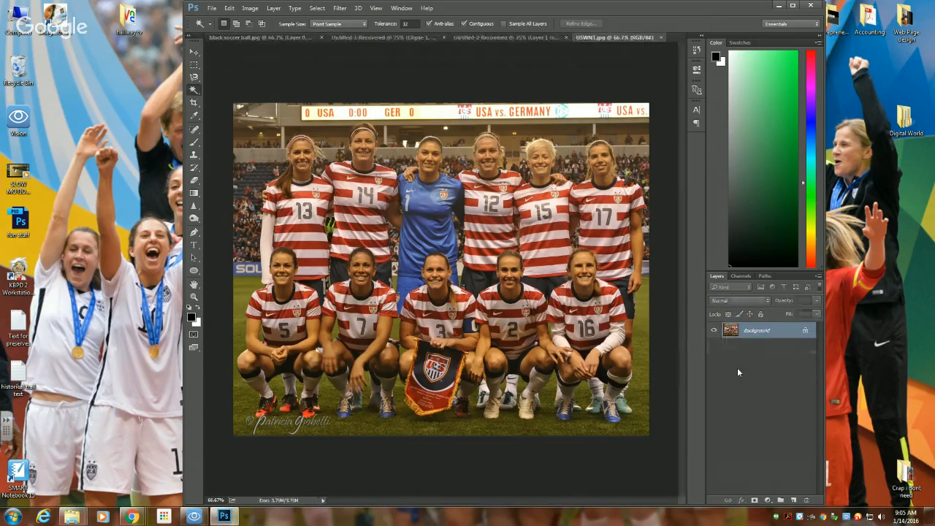
Unlock the USWNT image's Background layer and keep a hidden duplicate named Layer 0 copy beneath it
left_click(805, 333)
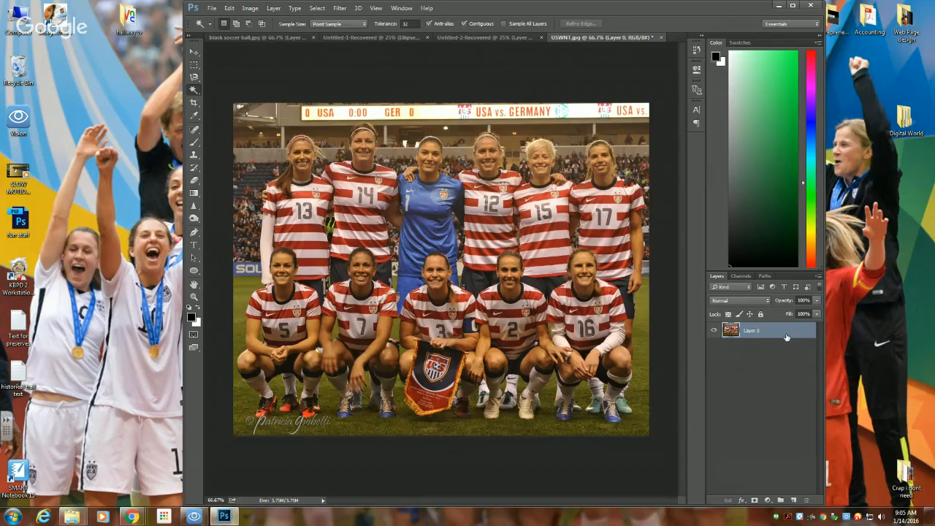
right_click(788, 336)
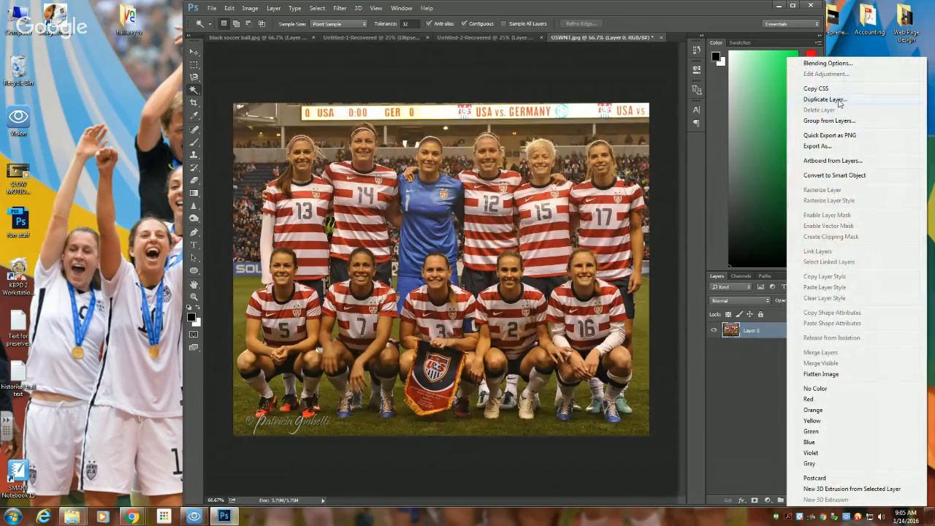
left_click(838, 100)
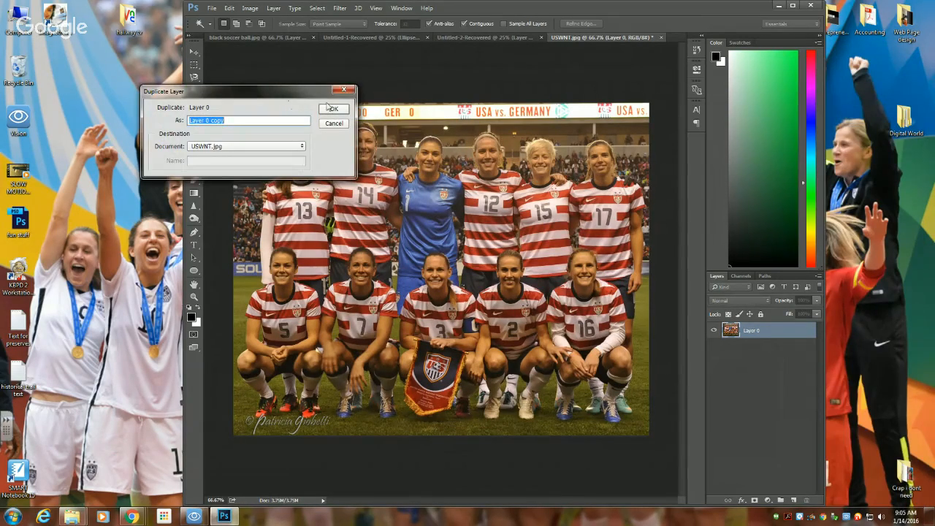
left_click(329, 108)
left_click_drag(762, 333, 730, 371)
left_click(713, 346)
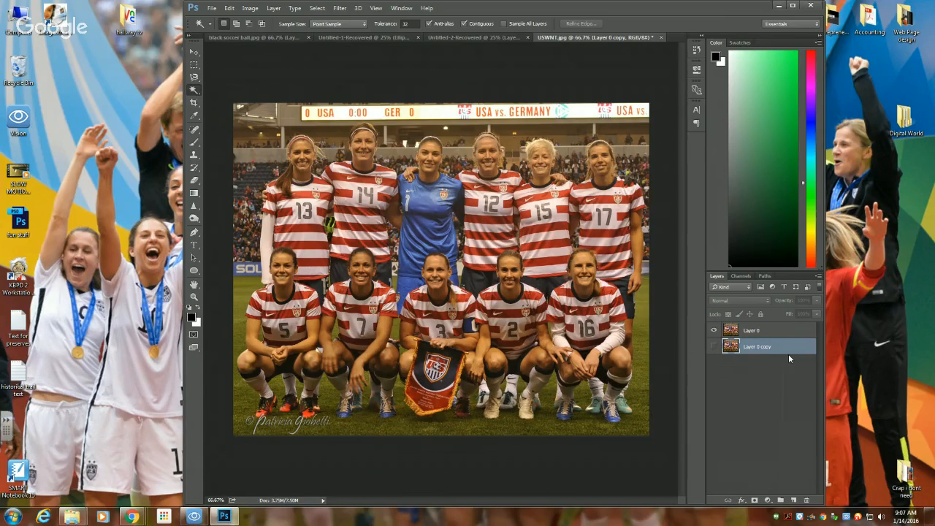
View the USWNT team image at different magnifications, zooming far out and back in to 66.67%
key("ctrl+minus")
key("ctrl+minus")
key("ctrl+minus")
key("ctrl+minus")
key("ctrl+minus")
key("ctrl+minus")
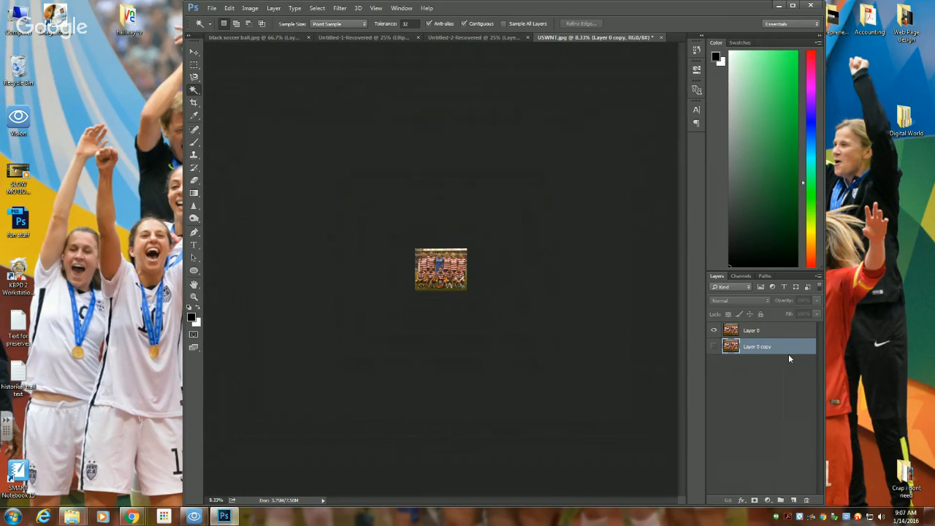
key("ctrl+plus")
key("ctrl+plus")
key("ctrl+plus")
key("ctrl+plus")
key("ctrl+plus")
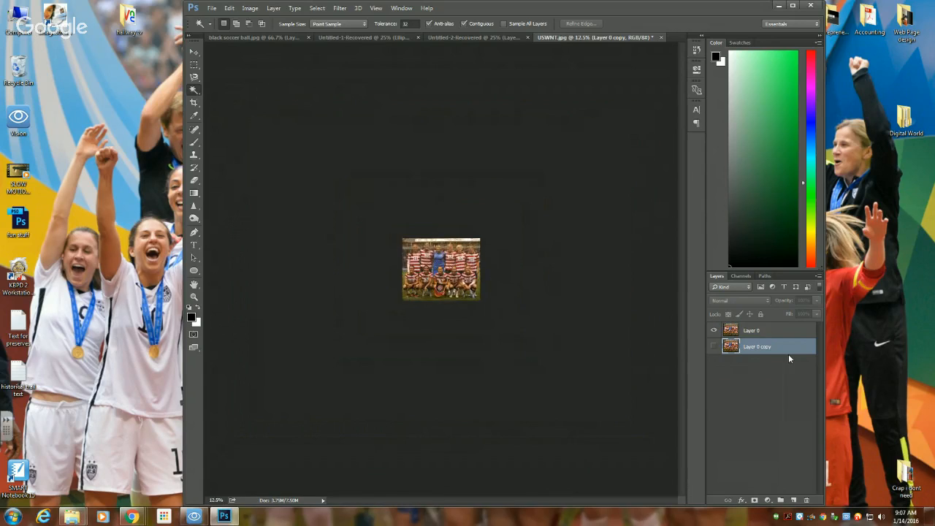
key("ctrl+minus")
key("ctrl+minus")
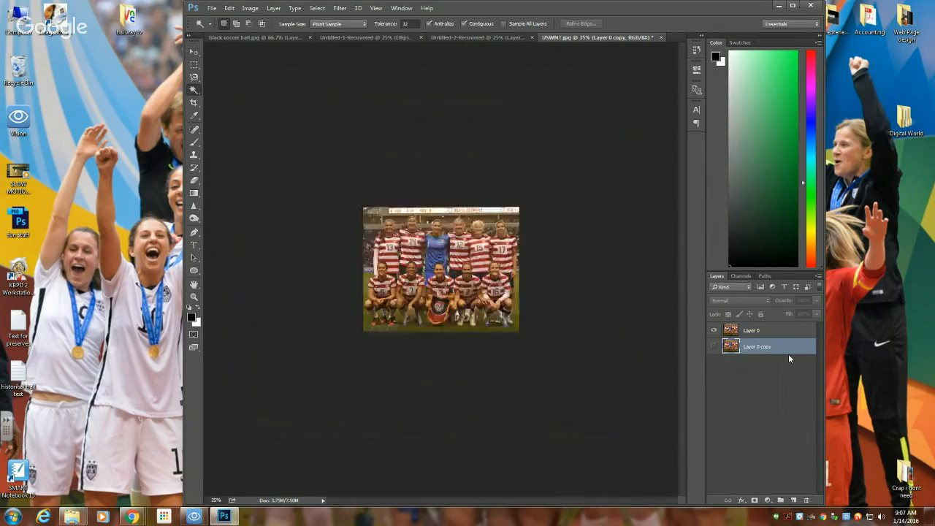
key("ctrl+plus")
key("ctrl+plus")
key("ctrl+plus")
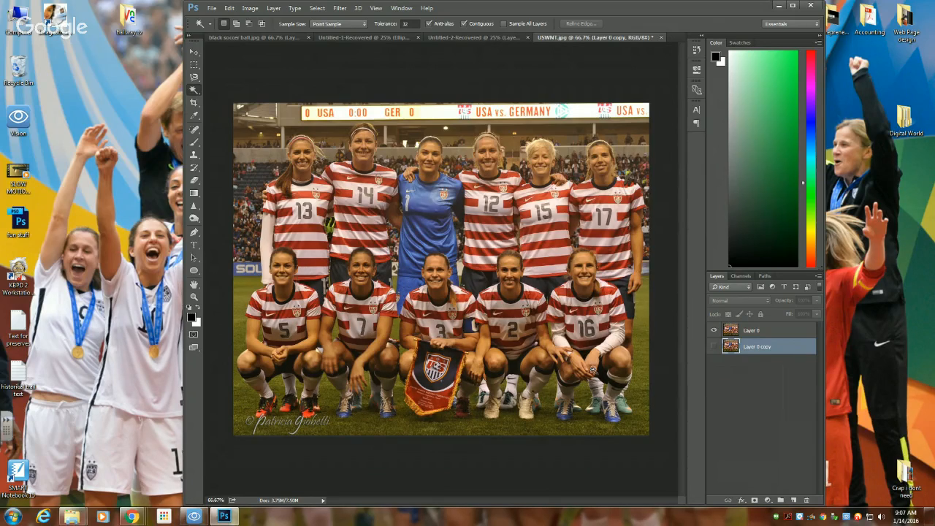
Make Layer 0 active, sample the red chest stripe of player 14's jersey with the Magic Wand at tolerance 32, and deselect
scroll(425, 306, "up", 8)
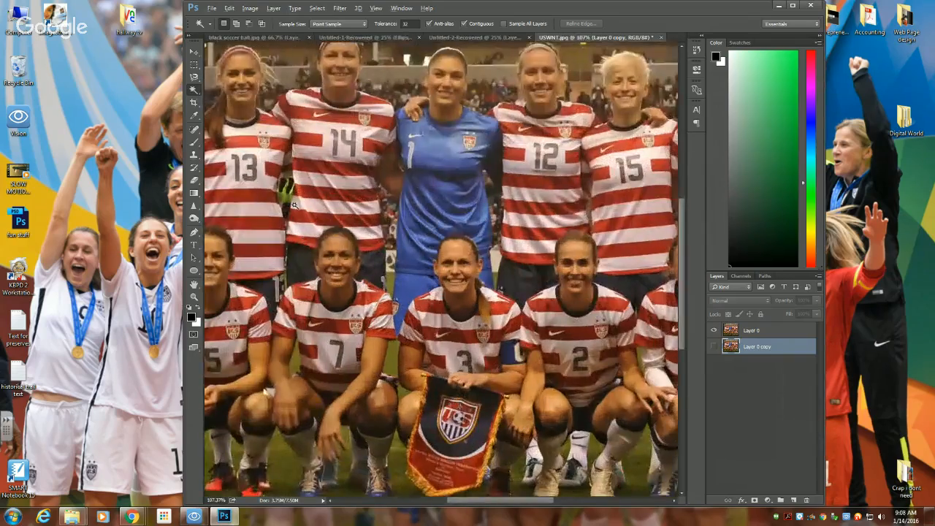
scroll(312, 183, "up", 8)
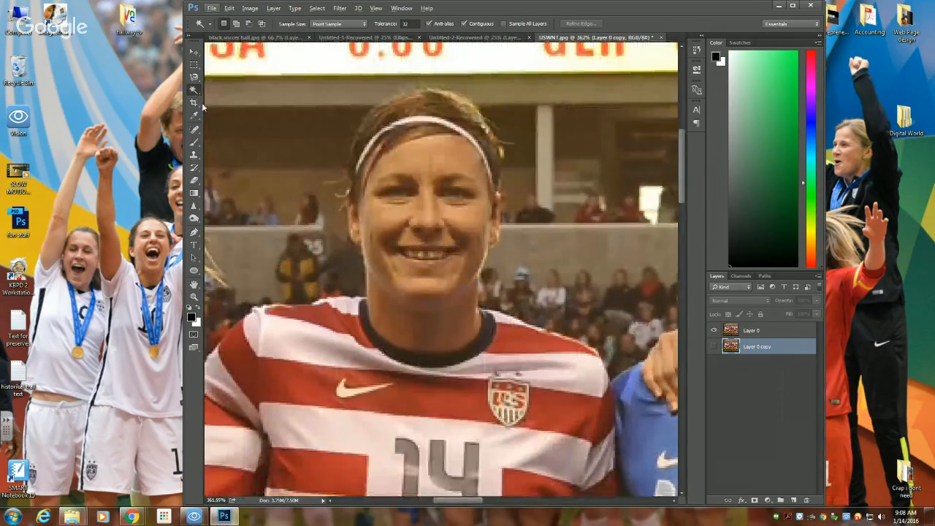
left_click(767, 333)
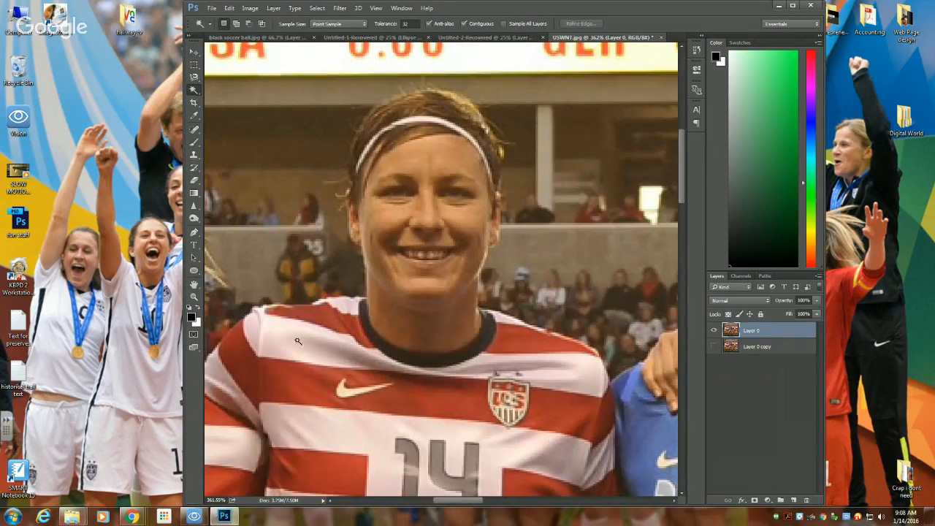
left_click_drag(307, 377, 463, 398)
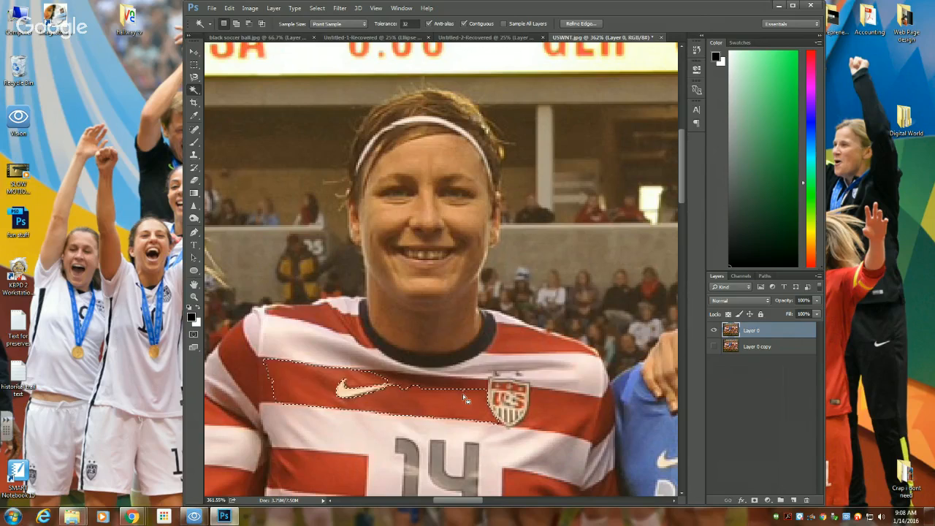
key("ctrl+d")
Set the Magic Wand tolerance to 1 and sample the red stripe above the Nike swoosh on player 14's jersey
scroll(354, 231, "down", 1)
scroll(352, 225, "up", 2)
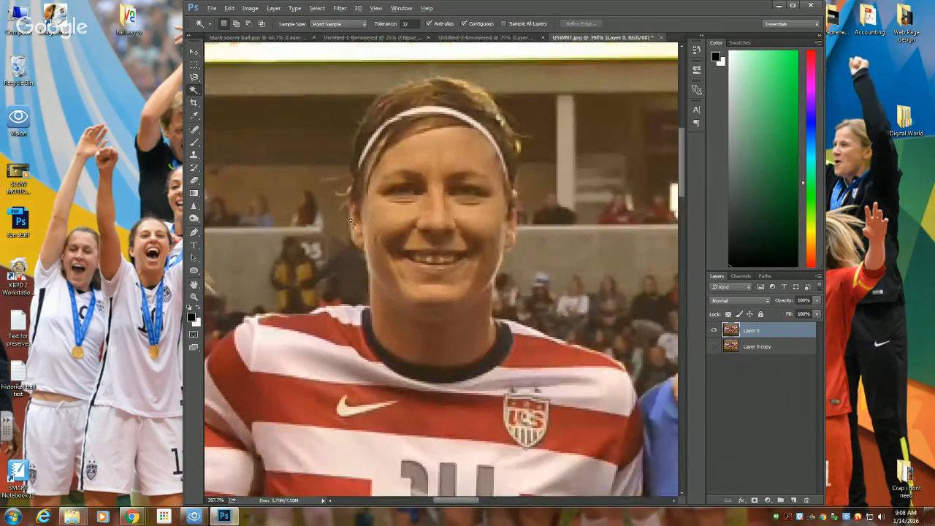
scroll(431, 225, "down", 2)
scroll(434, 218, "up", 1)
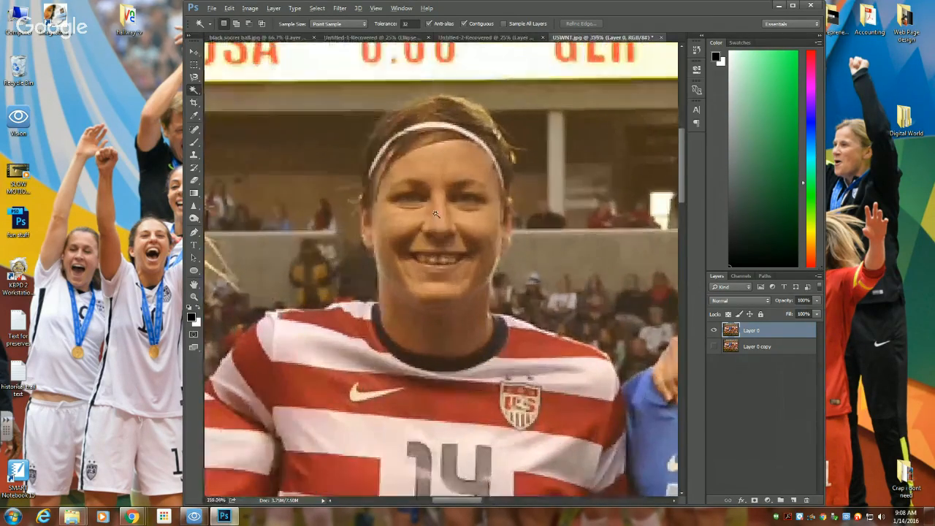
scroll(436, 213, "up", 3)
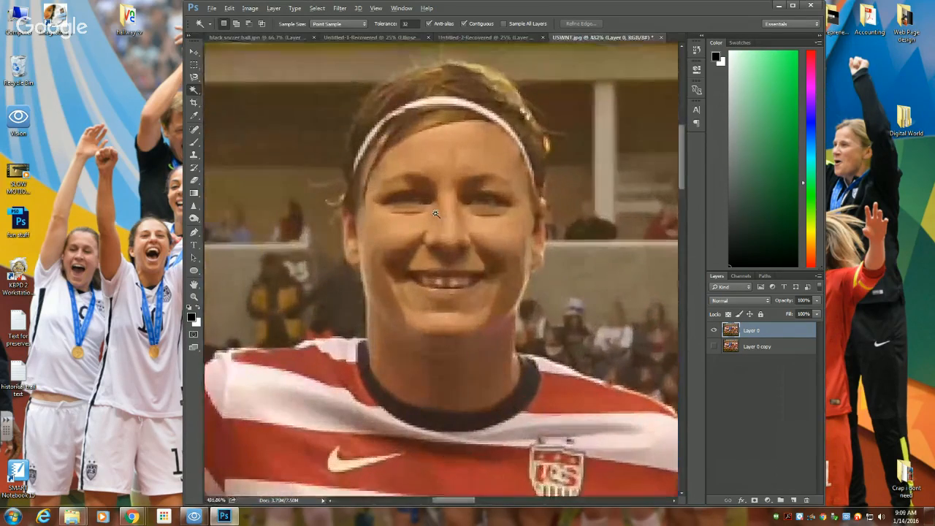
scroll(435, 213, "down", 3)
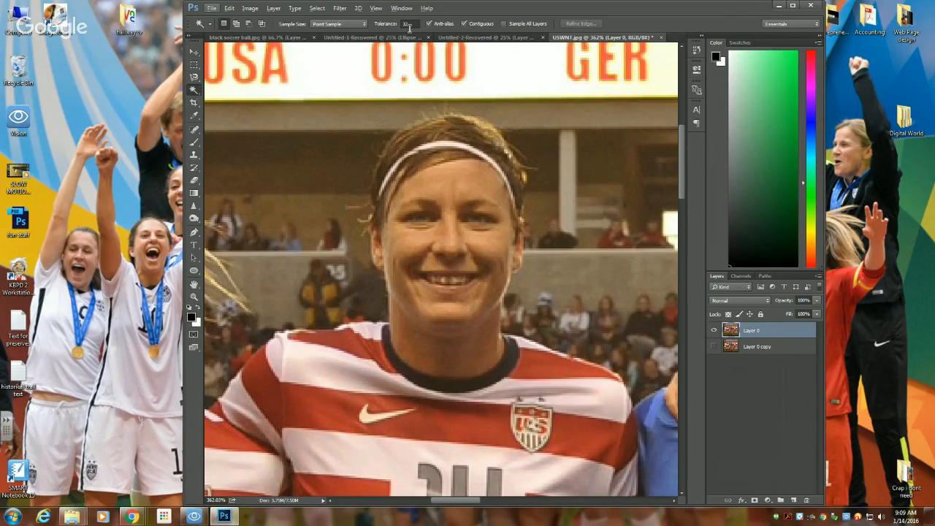
left_click(406, 24)
type("1")
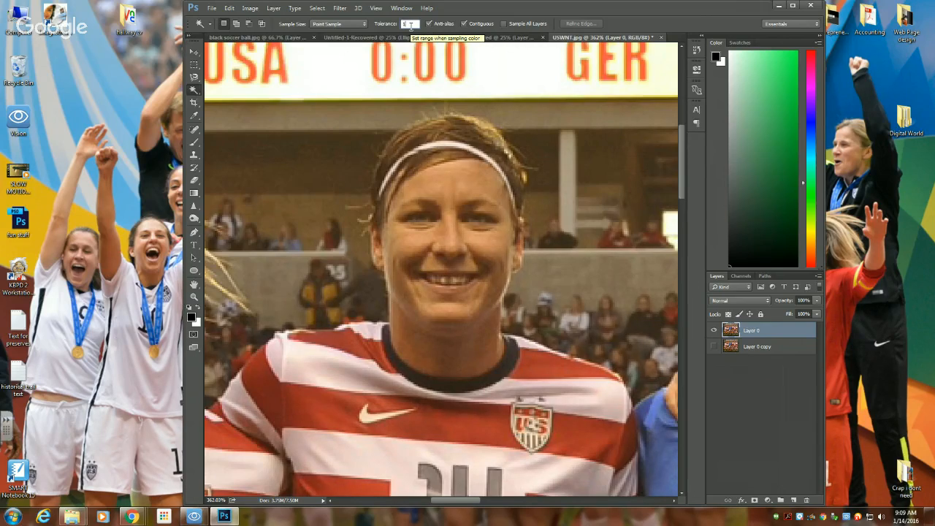
double_click(411, 24)
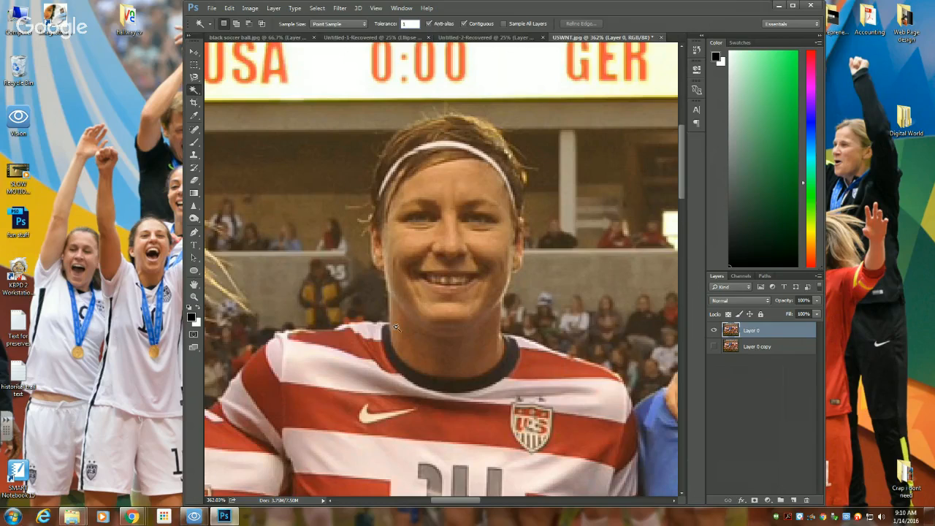
left_click(381, 404)
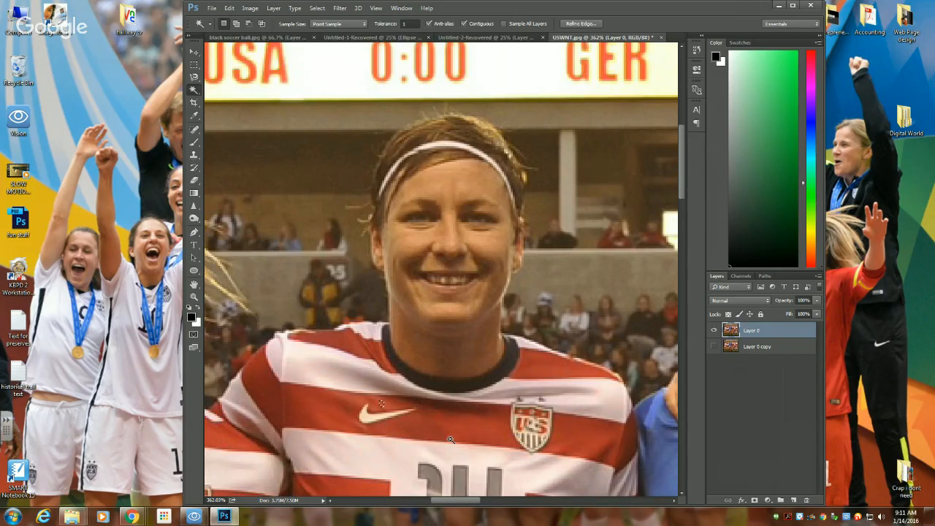
Set the Magic Wand tolerance to 75, reselect the red chest stripe from a fresh sample, and clear the selection
left_click(407, 24)
type("75")
key("ctrl+d")
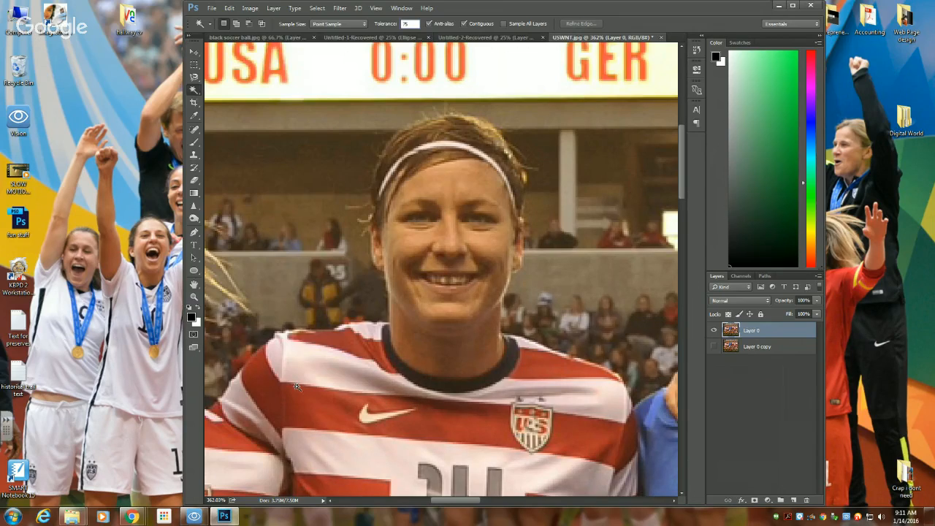
left_click(383, 410)
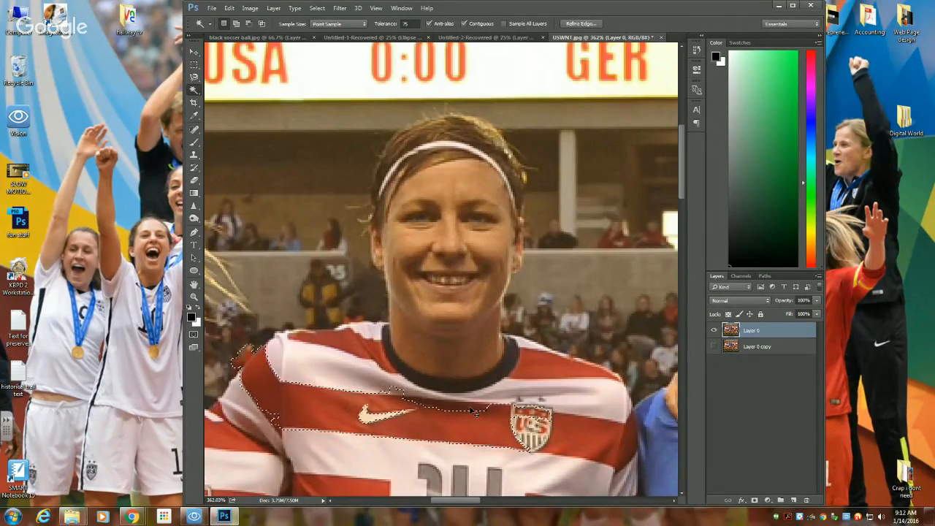
key("ctrl+d")
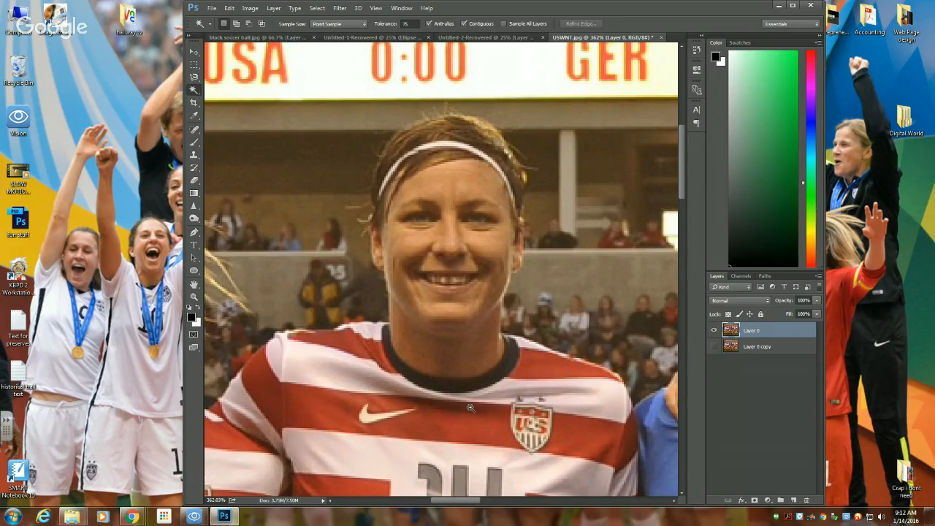
In the black soccer ball image, select the white background with the Magic Wand at tolerance 75 and delete it
left_click(277, 37)
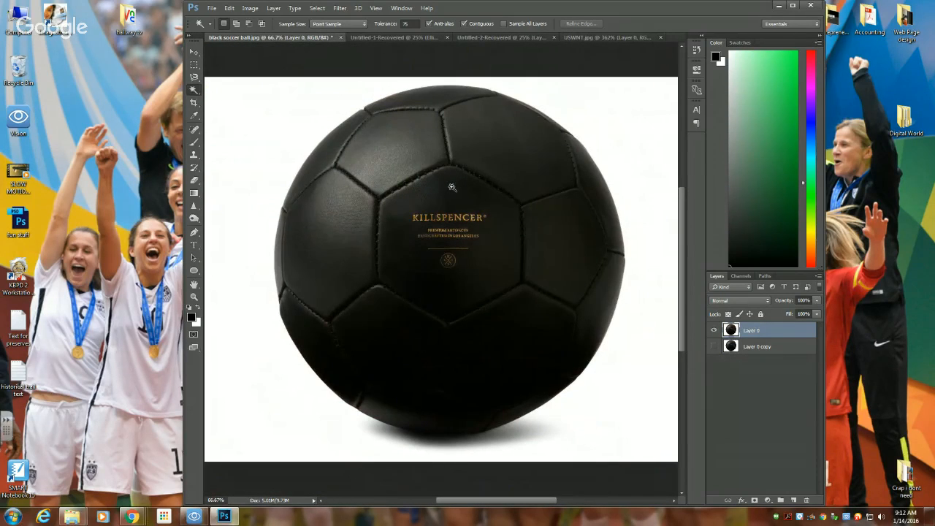
scroll(387, 245, "down", 3)
scroll(398, 240, "up", 2)
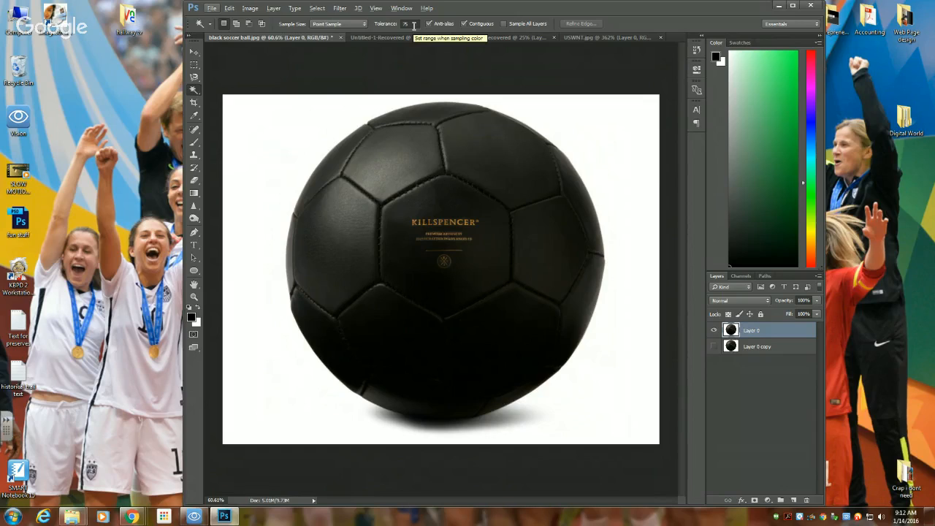
left_click(292, 134)
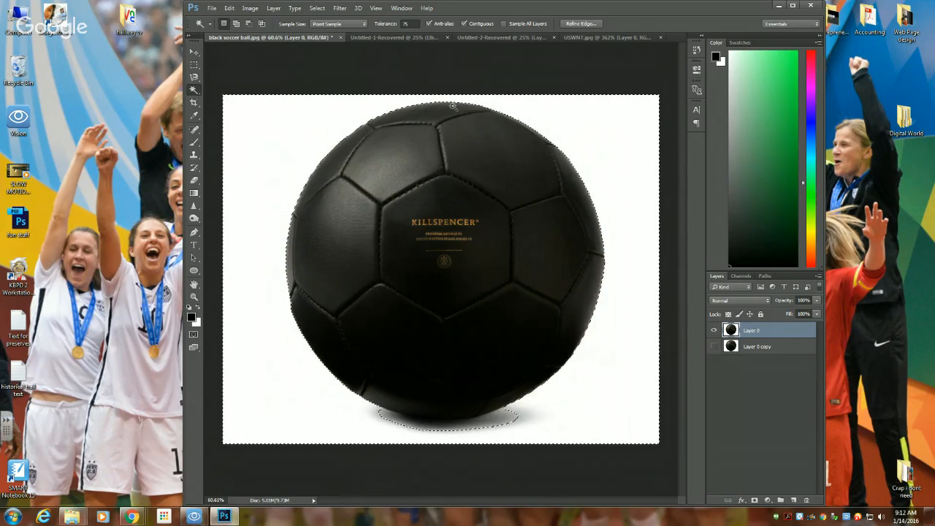
key("Delete")
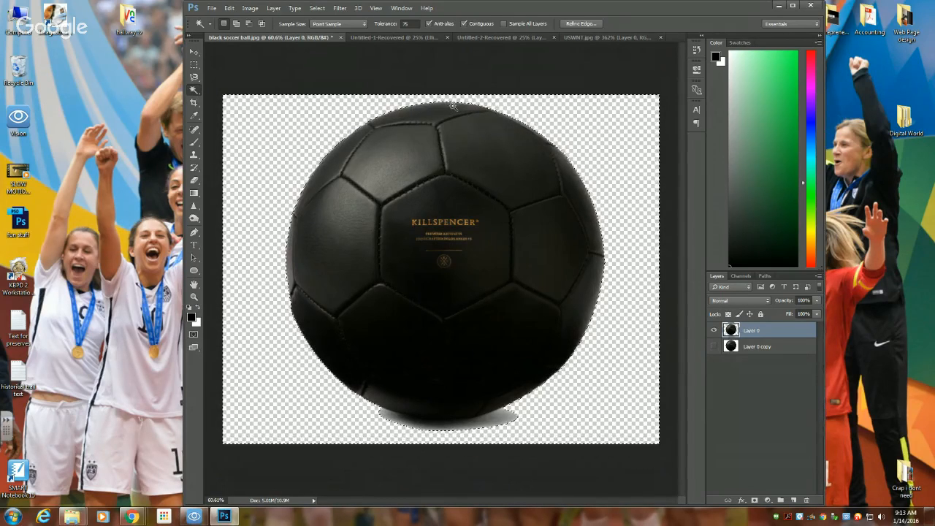
Move the cut-out soccer ball into the USWNT image with the Move tool and position it over the middle of the team
left_click(194, 52)
mouse_move(440, 208)
left_mouse_down()
mouse_move(449, 197)
mouse_move(433, 205)
left_mouse_up()
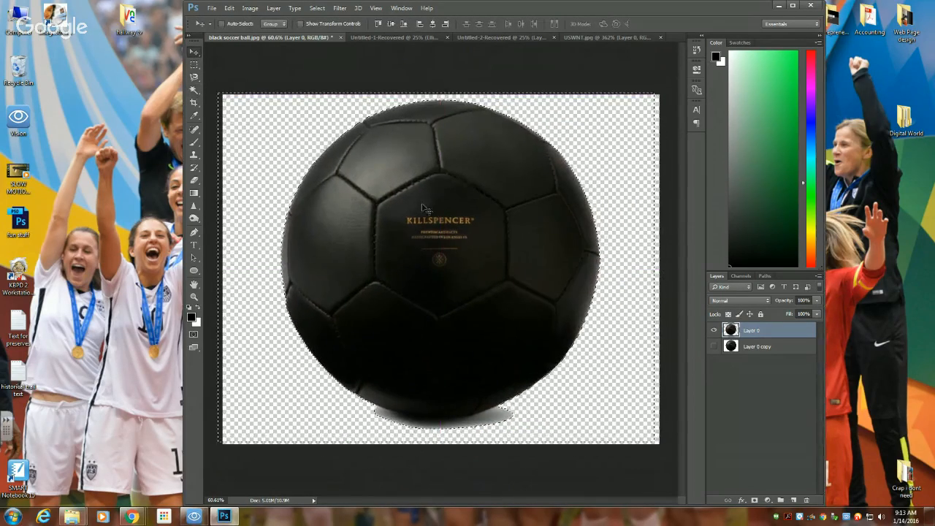
left_click(594, 37)
scroll(413, 263, "down", 5)
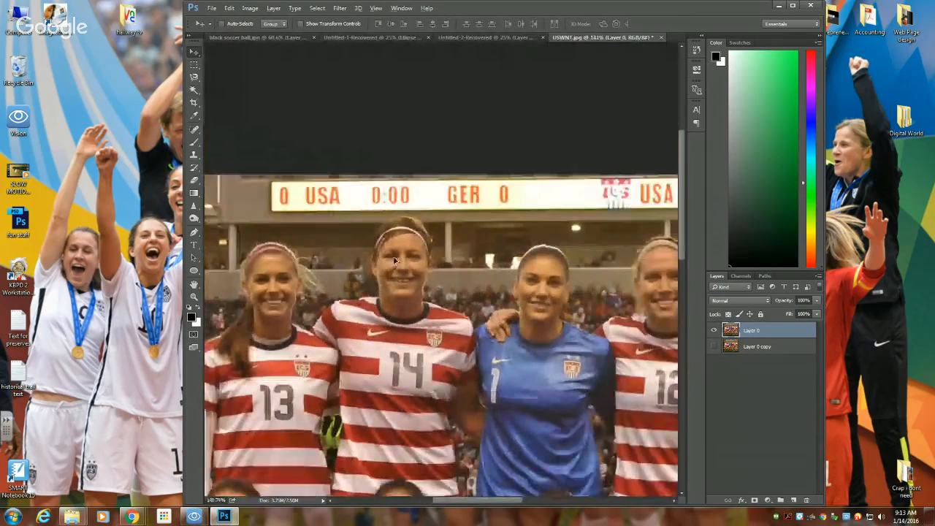
scroll(412, 263, "down", 1)
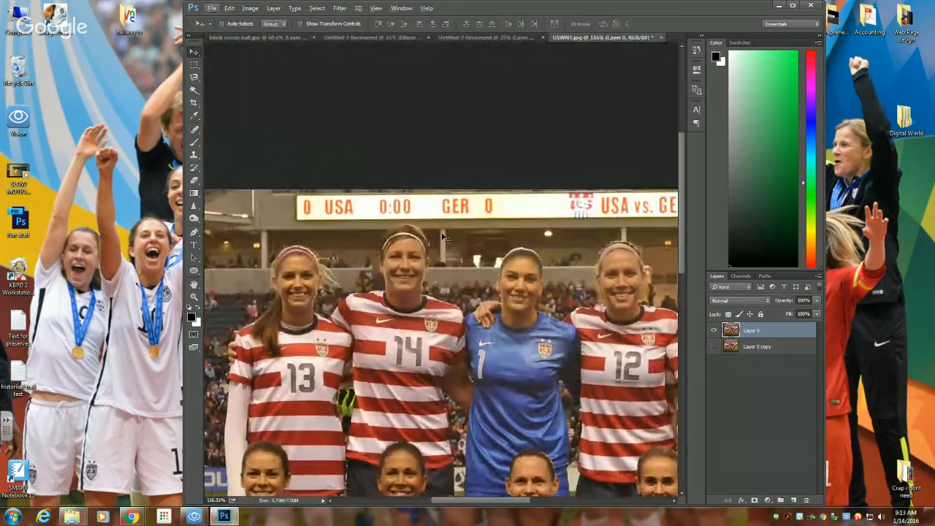
left_click(271, 38)
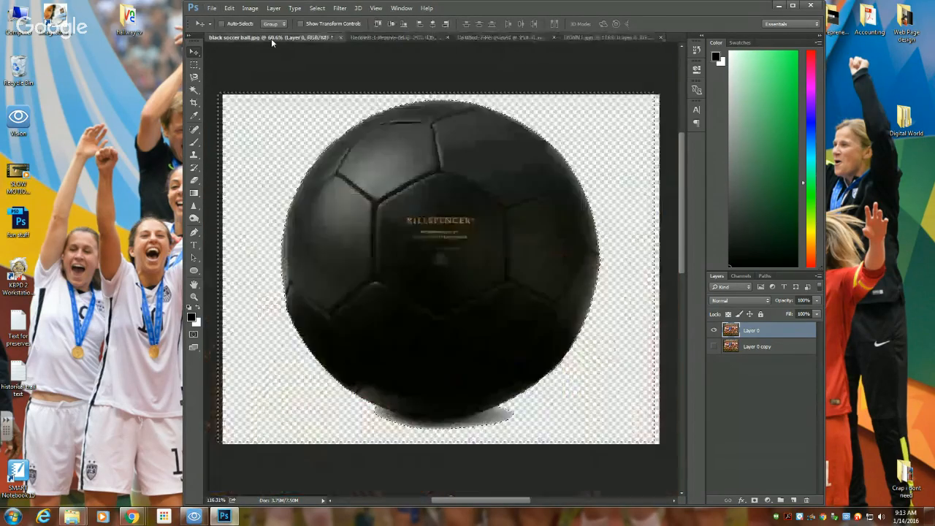
left_click_drag(436, 221, 450, 292)
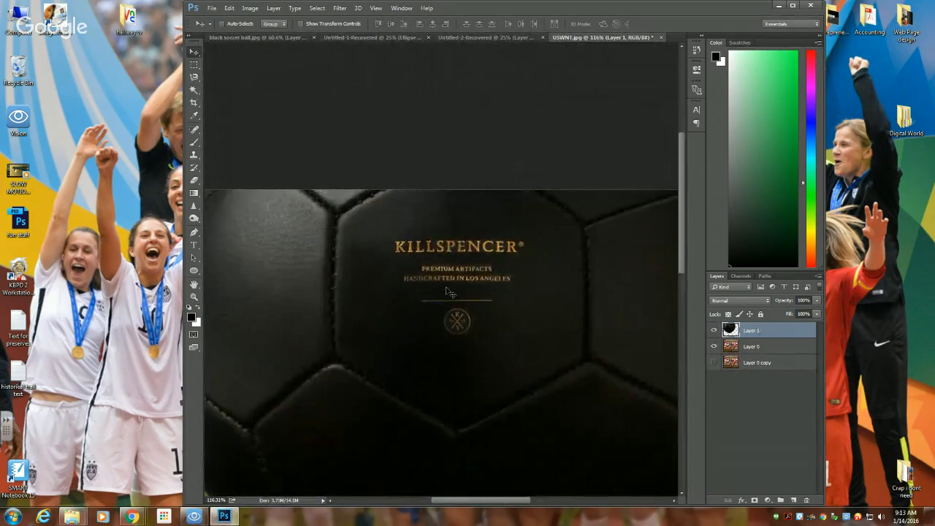
scroll(451, 293, "down", 8)
left_click_drag(427, 256, 470, 316)
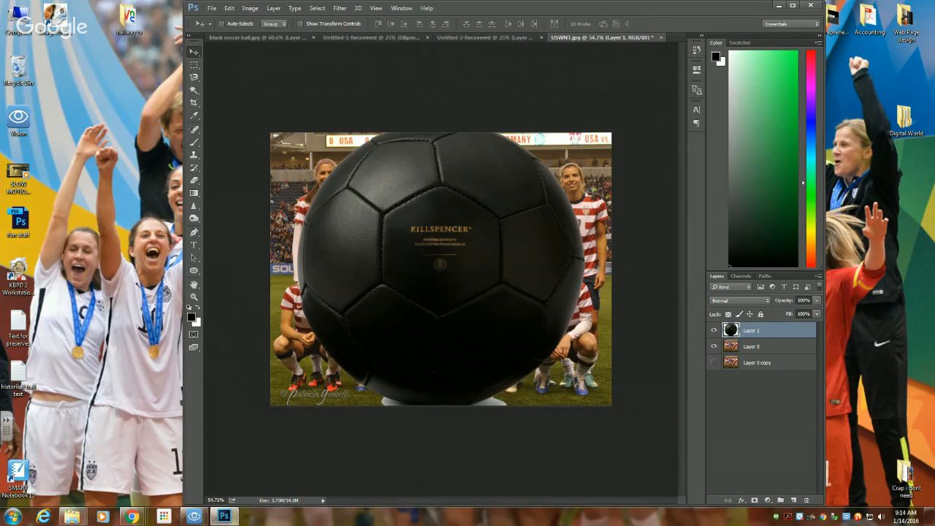
Switch to the Google Hangouts broadcast window in Chrome
mouse_move(131, 516)
left_click(235, 465)
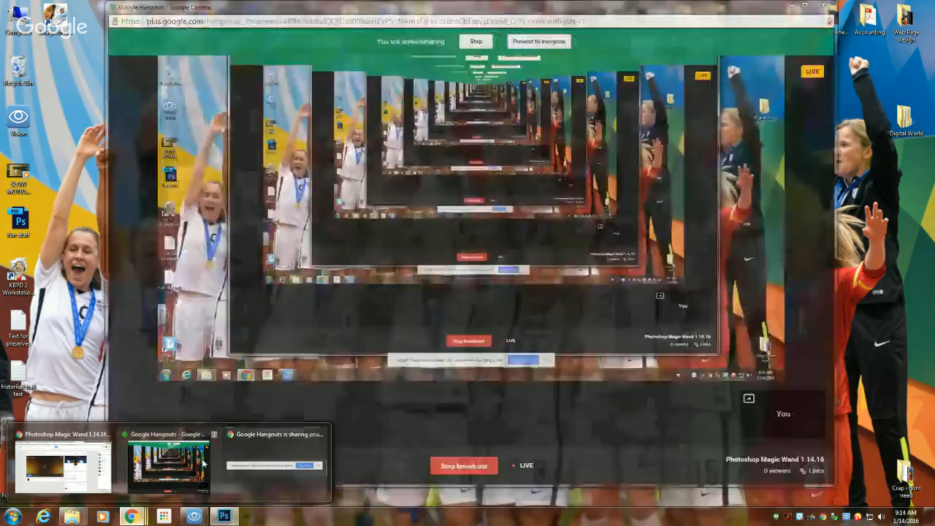